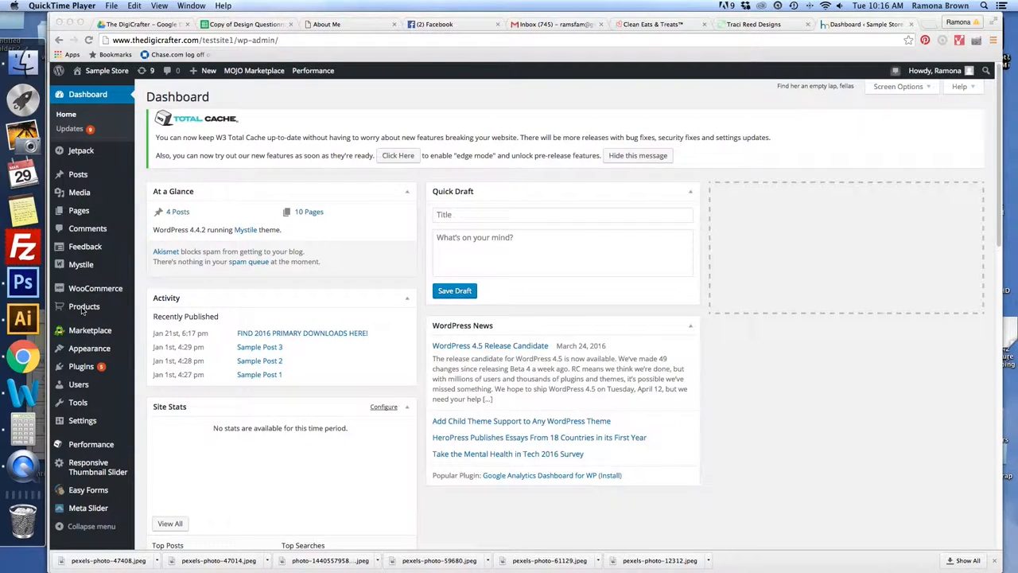
- Start a new store product and name it "Sample Product 1"
{"action": "left_click", "coordinate": [82, 312]}
{"action": "mouse_move", "coordinate": [83, 312]}
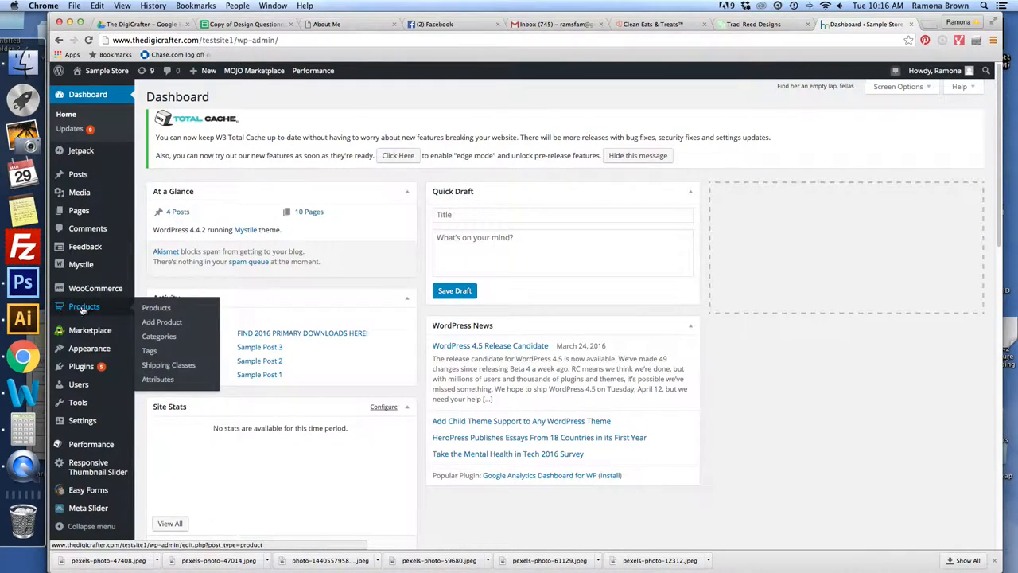
{"action": "left_click", "coordinate": [153, 323]}
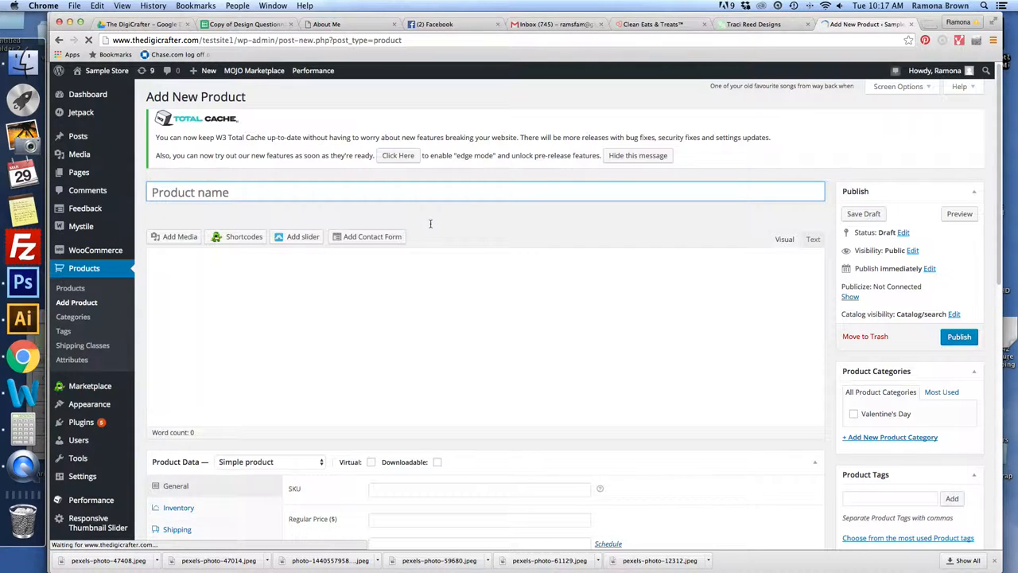
{"action": "type", "text": "Sam"}
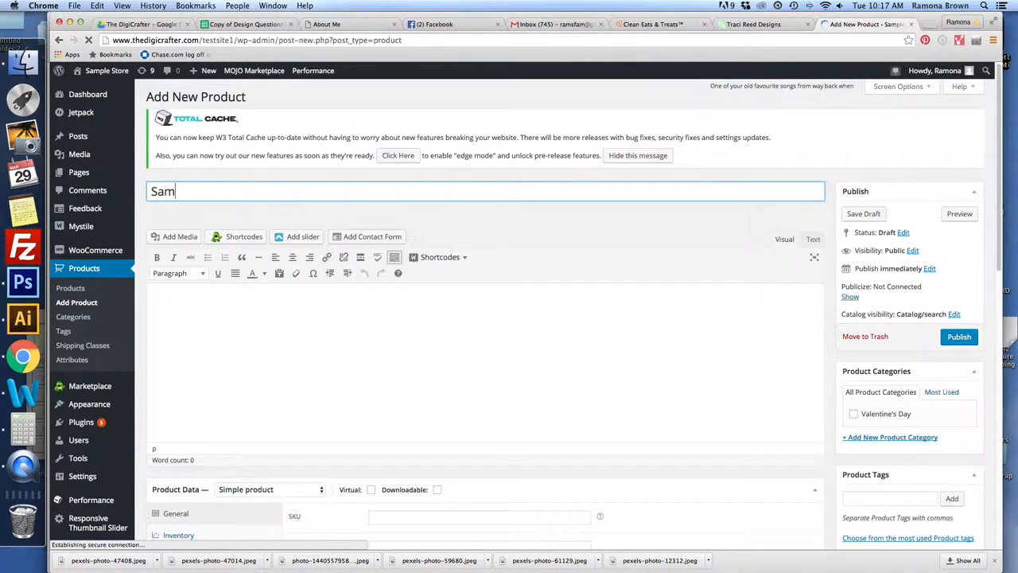
{"action": "type", "text": "ple Prod"}
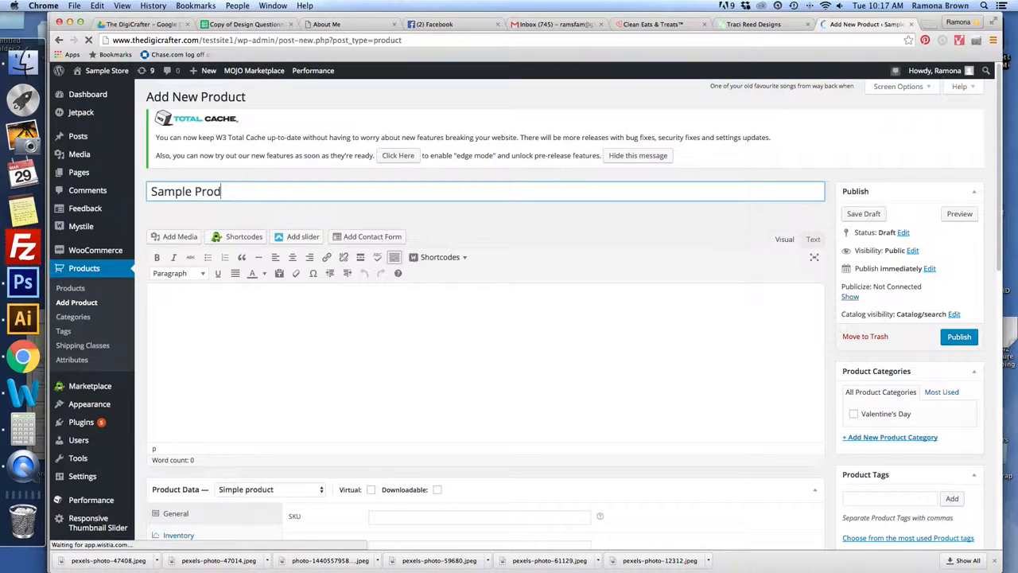
{"action": "type", "text": "uct 1"}
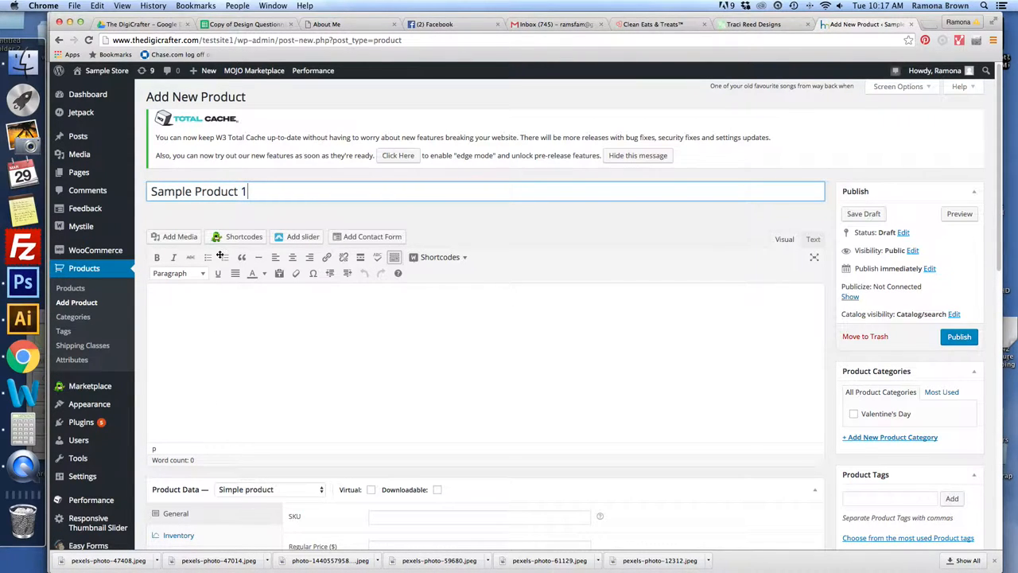
- Enter "The full description of the product may go here." as the product's main description
{"action": "left_click", "coordinate": [245, 302]}
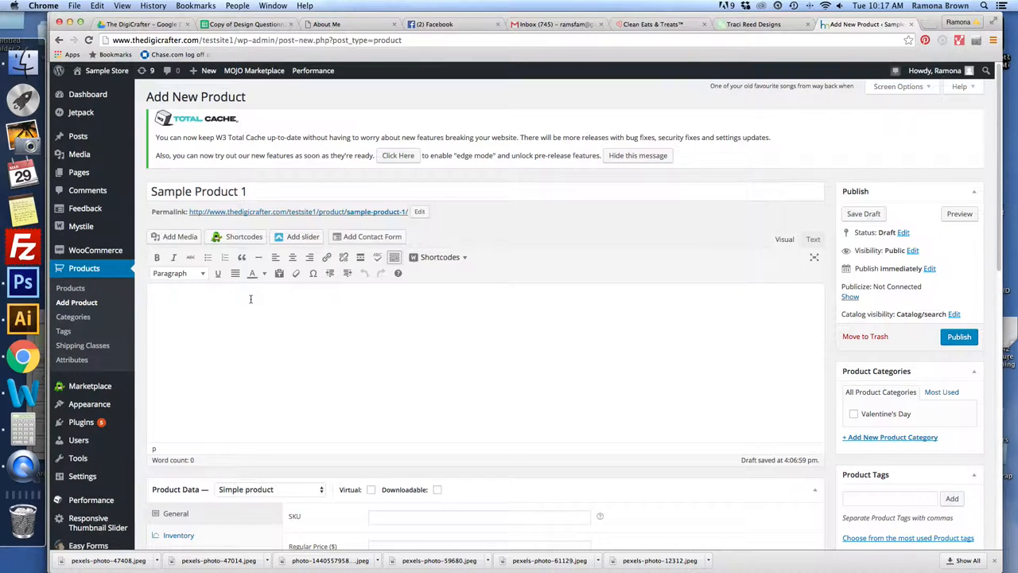
{"action": "type", "text": "The ds"}
{"action": "key", "text": "BackSpace"}
{"action": "key", "text": "BackSpace"}
{"action": "key", "text": "BackSpace"}
{"action": "type", "text": "ull descir"}
{"action": "key", "text": "BackSpace"}
{"action": "key", "text": "BackSpace"}
{"action": "type", "text": "ription of the product ma"}
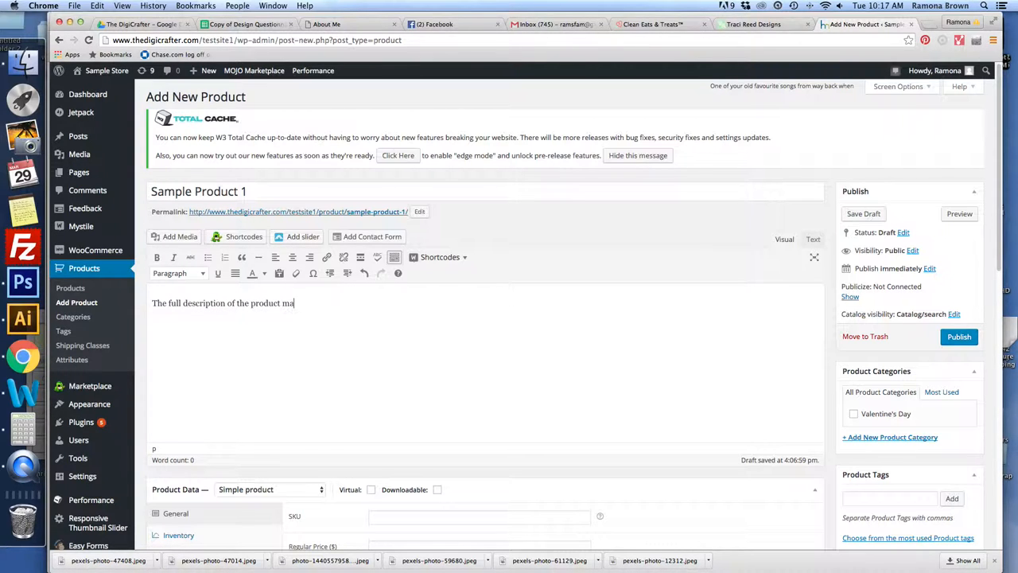
{"action": "type", "text": "y go here."}
- Create a top-level product category named Printables and assign the product to it alone, with Valentine's Day unticked
{"action": "scroll", "coordinate": [657, 358], "scroll_direction": "down", "scroll_amount": 5}
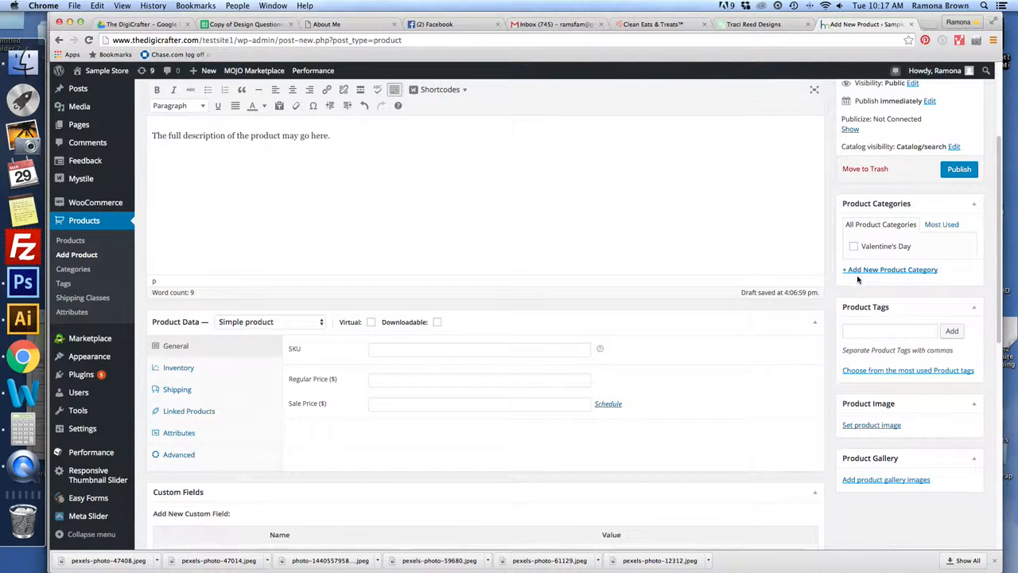
{"action": "left_click", "coordinate": [853, 247]}
{"action": "scroll", "coordinate": [821, 261], "scroll_direction": "down", "scroll_amount": 2}
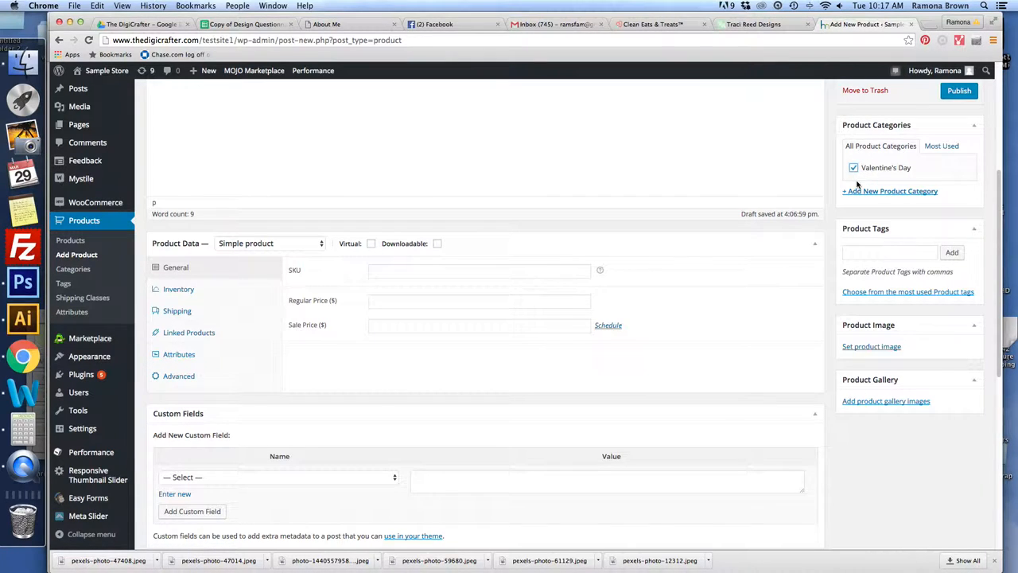
{"action": "left_click", "coordinate": [882, 192]}
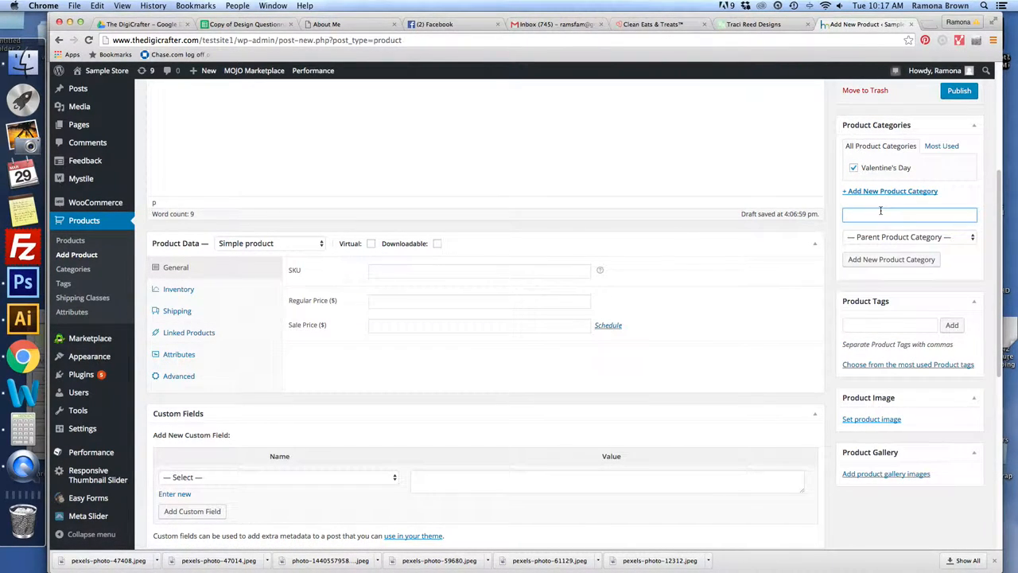
{"action": "type", "text": "Printables"}
{"action": "left_click", "coordinate": [971, 237]}
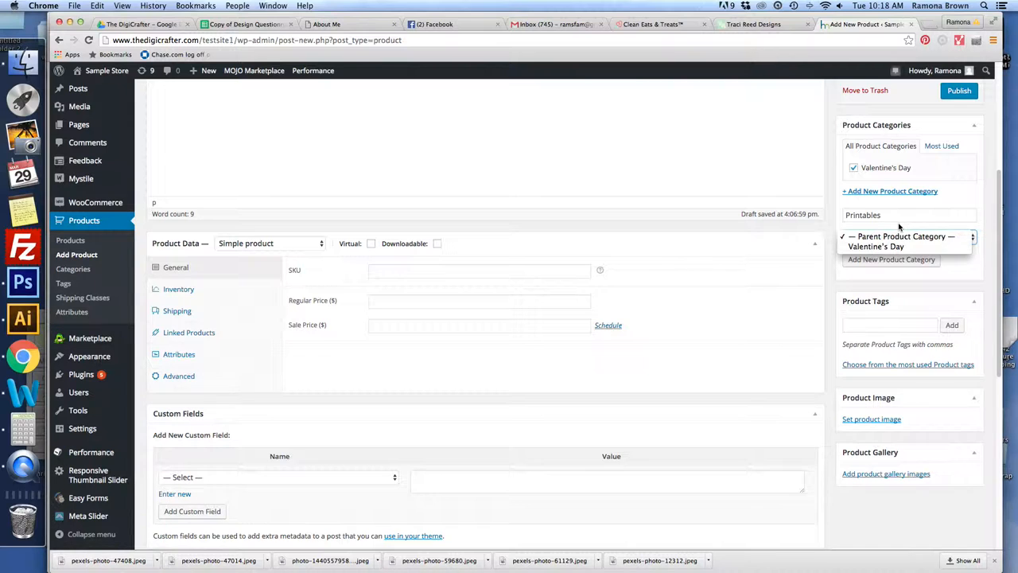
{"action": "left_click", "coordinate": [888, 269]}
{"action": "left_click", "coordinate": [889, 261]}
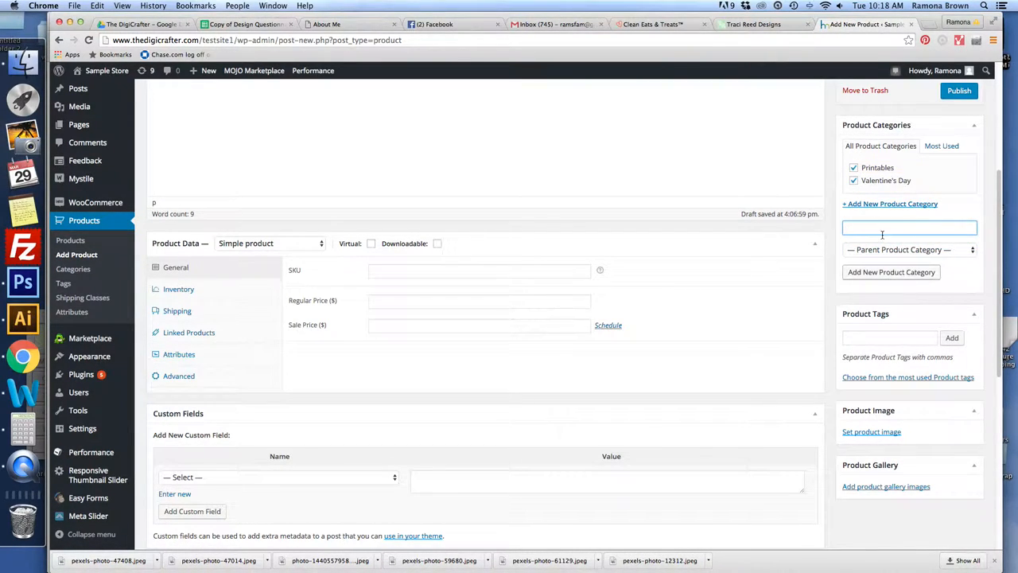
{"action": "left_click", "coordinate": [854, 180]}
- Add the product tags printable, paper and sample
{"action": "scroll", "coordinate": [885, 329], "scroll_direction": "down", "scroll_amount": 1}
{"action": "left_click", "coordinate": [880, 298]}
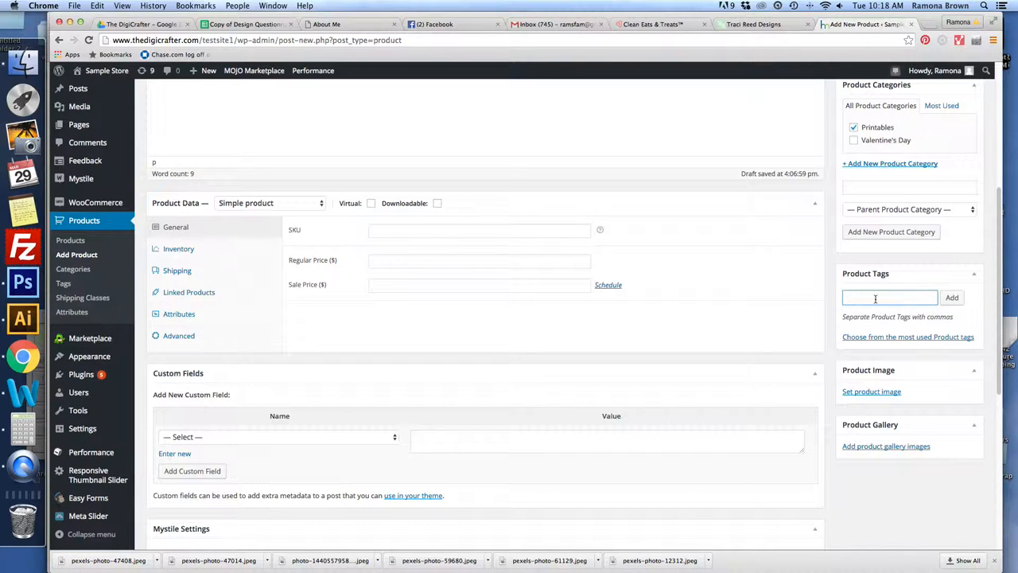
{"action": "type", "text": "print"}
{"action": "type", "text": "able, paper, sample,"}
{"action": "left_click", "coordinate": [952, 298]}
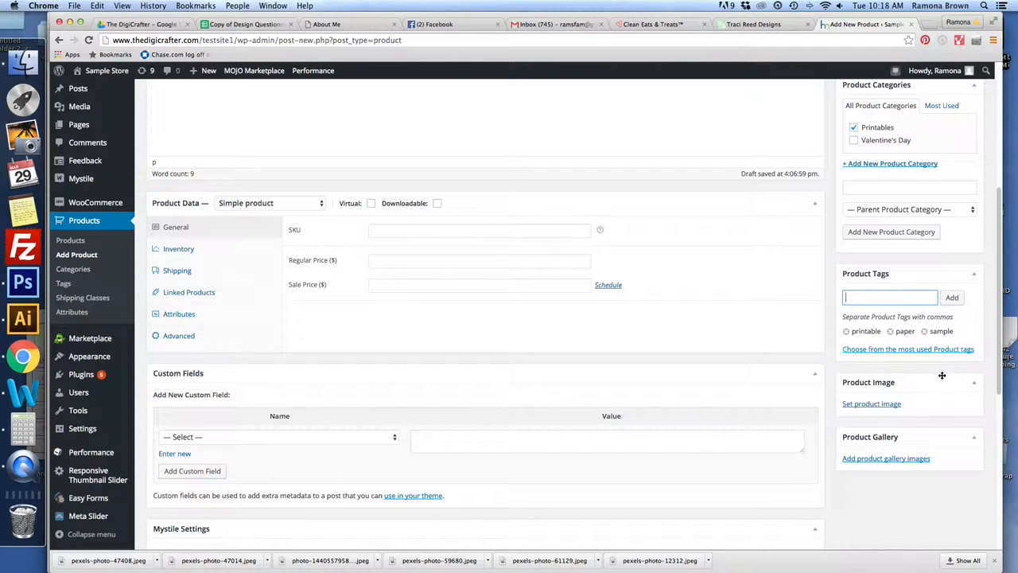
- Begin uploading a file for the product image and browse to The DigiCrafter folder
{"action": "scroll", "coordinate": [940, 381], "scroll_direction": "down", "scroll_amount": 2}
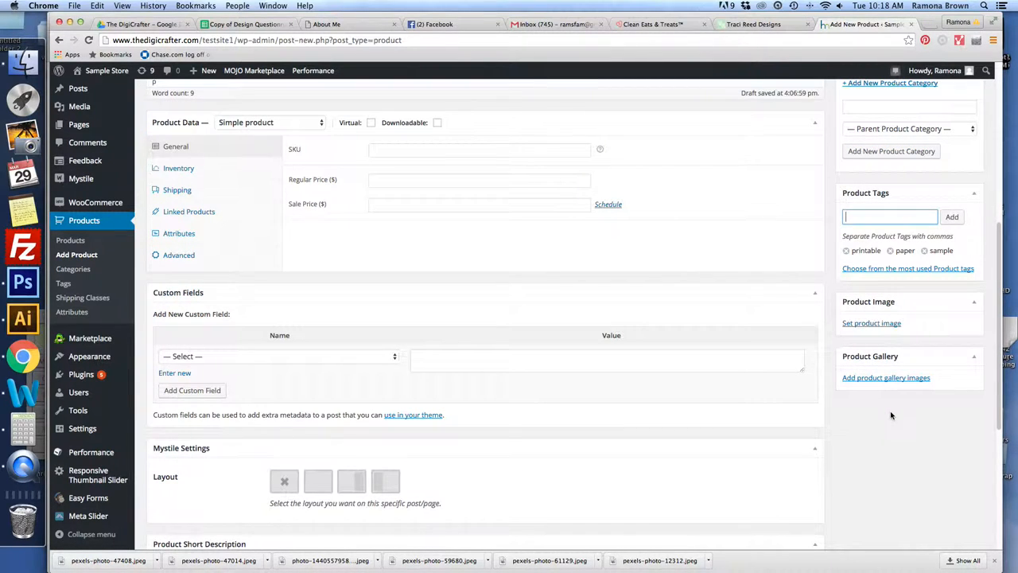
{"action": "left_click", "coordinate": [872, 324]}
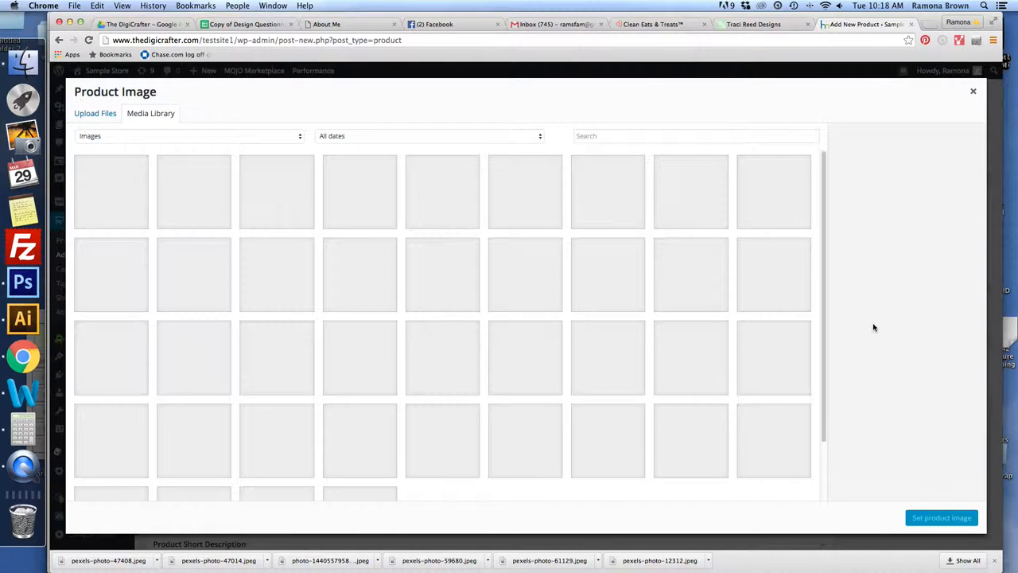
{"action": "left_click", "coordinate": [96, 114]}
{"action": "left_click", "coordinate": [511, 292]}
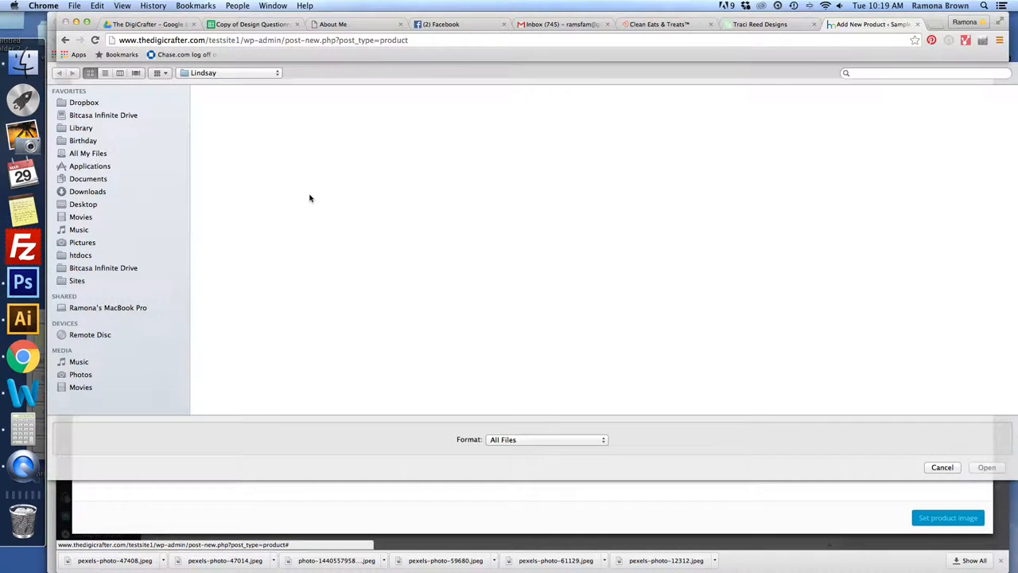
{"action": "left_click", "coordinate": [221, 73]}
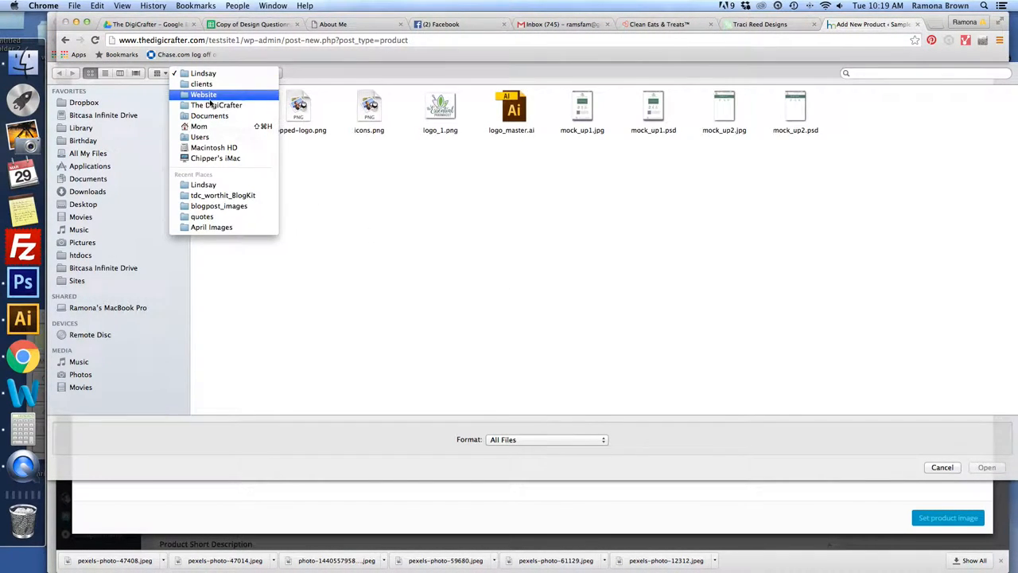
{"action": "left_click", "coordinate": [218, 103]}
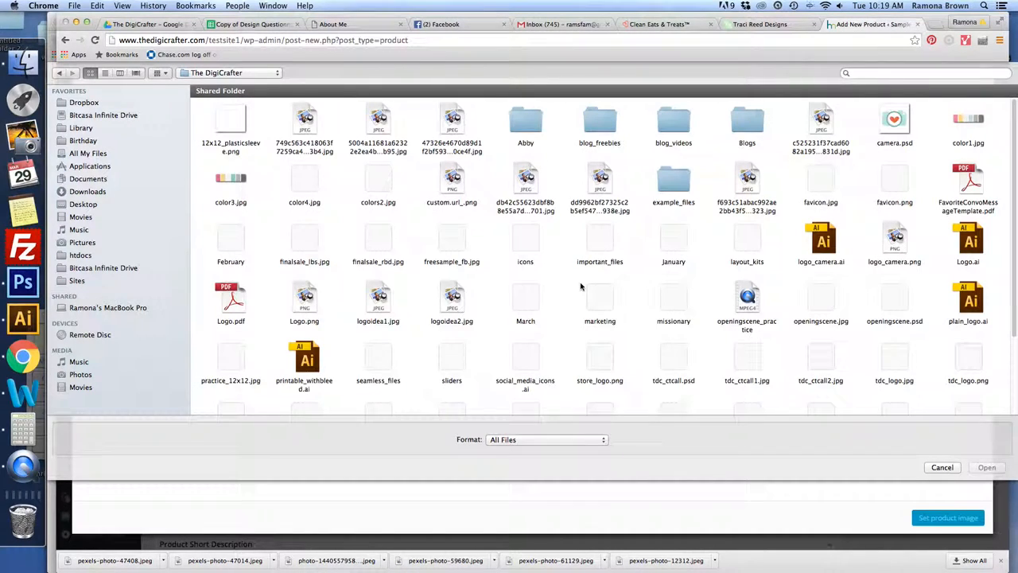
- Upload the JPEG of two red hearts with a color palette from the folder to the media library
{"action": "scroll", "coordinate": [594, 286], "scroll_direction": "down", "scroll_amount": 1}
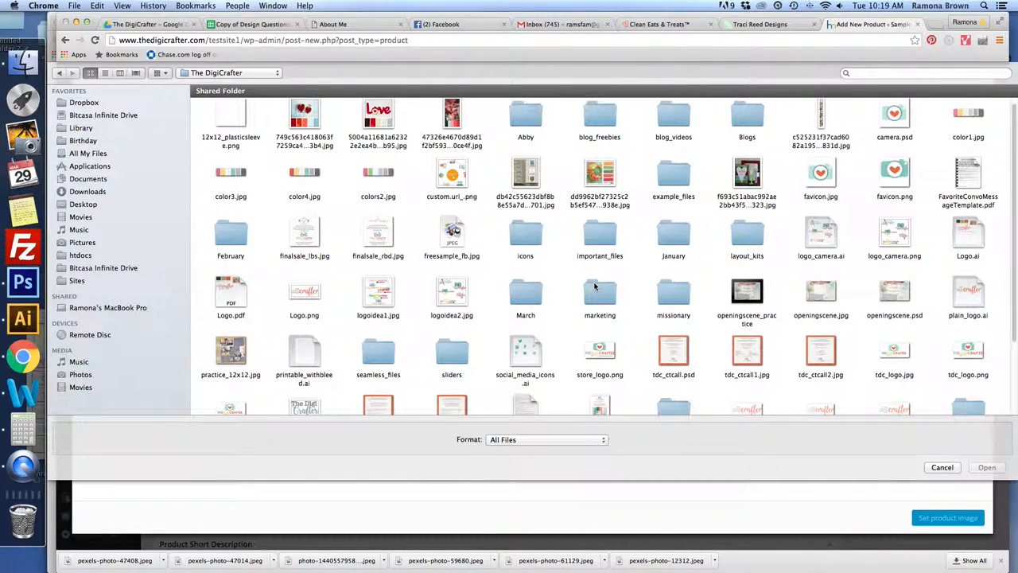
{"action": "scroll", "coordinate": [594, 286], "scroll_direction": "down", "scroll_amount": 5}
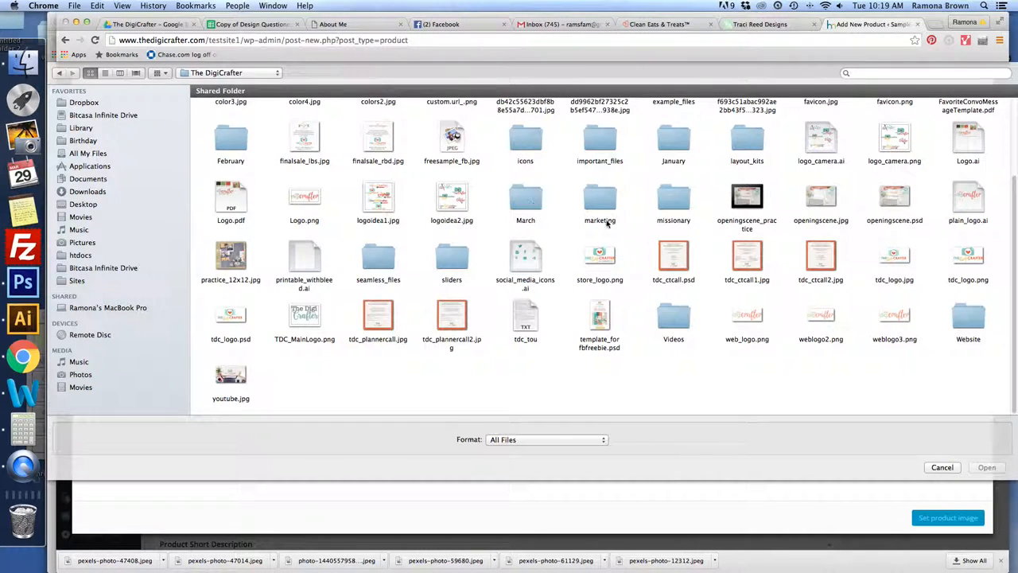
{"action": "scroll", "coordinate": [616, 245], "scroll_direction": "up", "scroll_amount": 3}
{"action": "scroll", "coordinate": [617, 245], "scroll_direction": "up", "scroll_amount": 3}
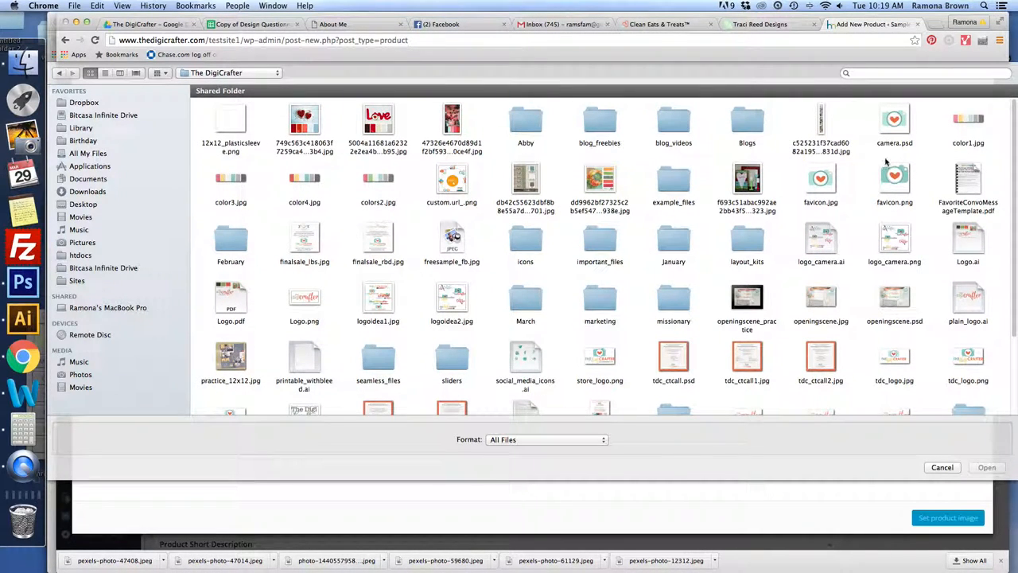
{"action": "scroll", "coordinate": [477, 201], "scroll_direction": "down", "scroll_amount": 1}
{"action": "left_click", "coordinate": [305, 123]}
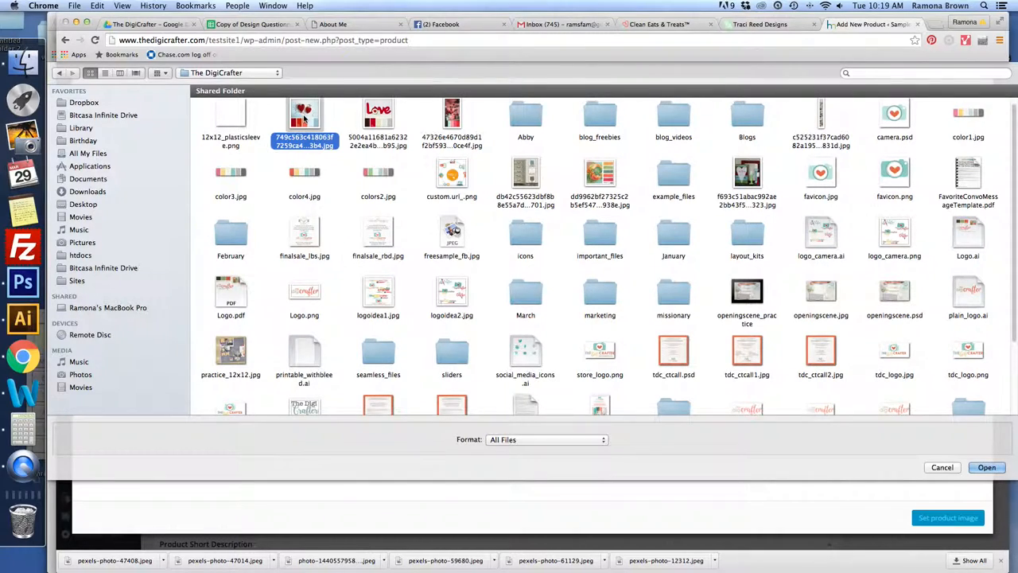
{"action": "left_click", "coordinate": [986, 466]}
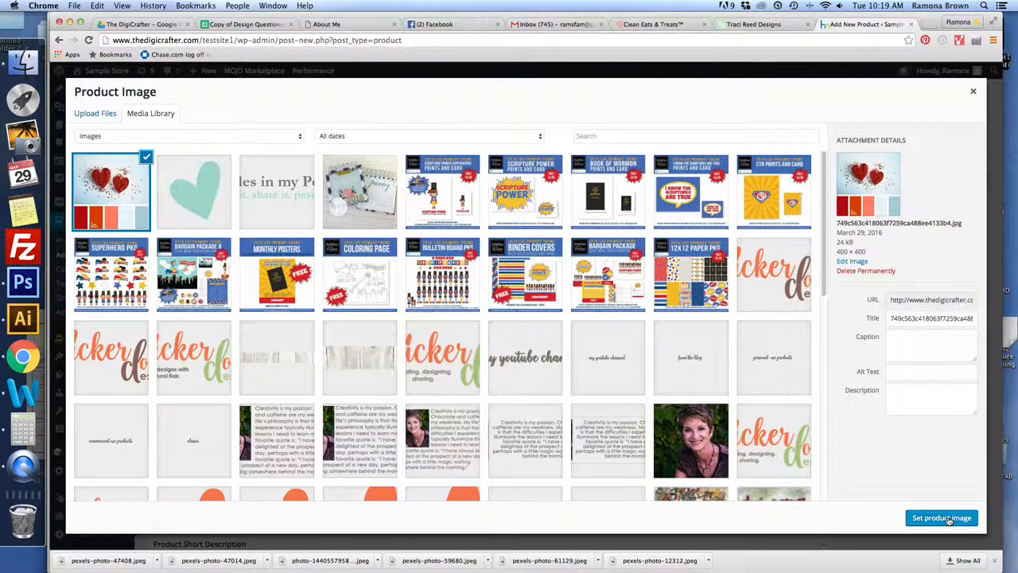
- Set both the title and the alt text of the uploaded hearts image to "sample product"
{"action": "left_click", "coordinate": [897, 372]}
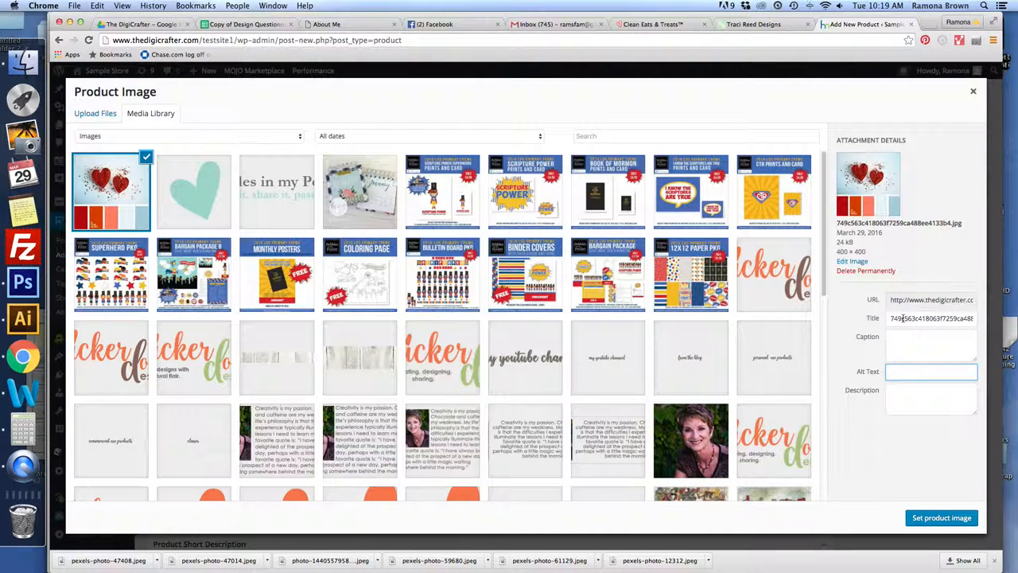
{"action": "double_click", "coordinate": [903, 317]}
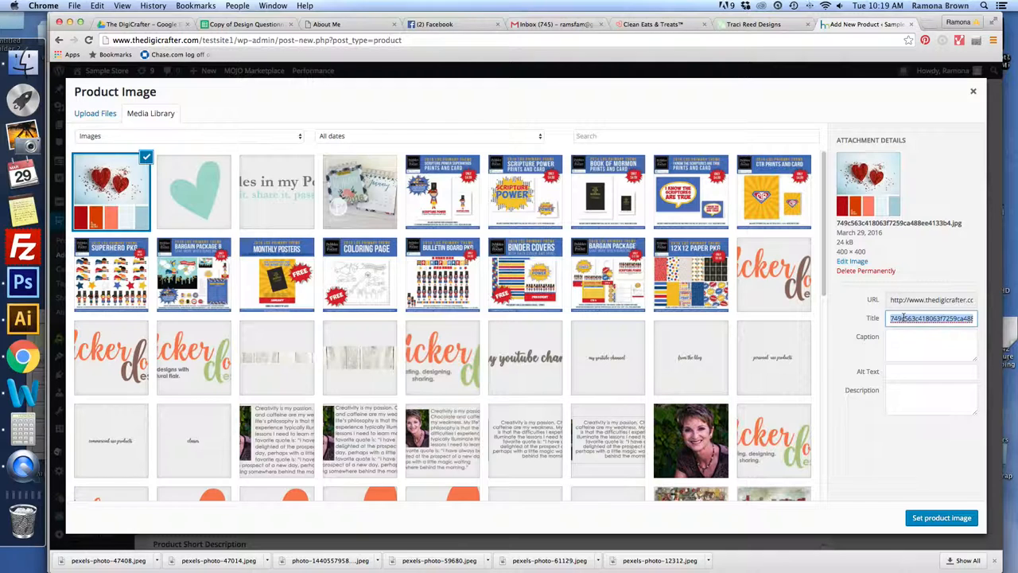
{"action": "type", "text": "sample product"}
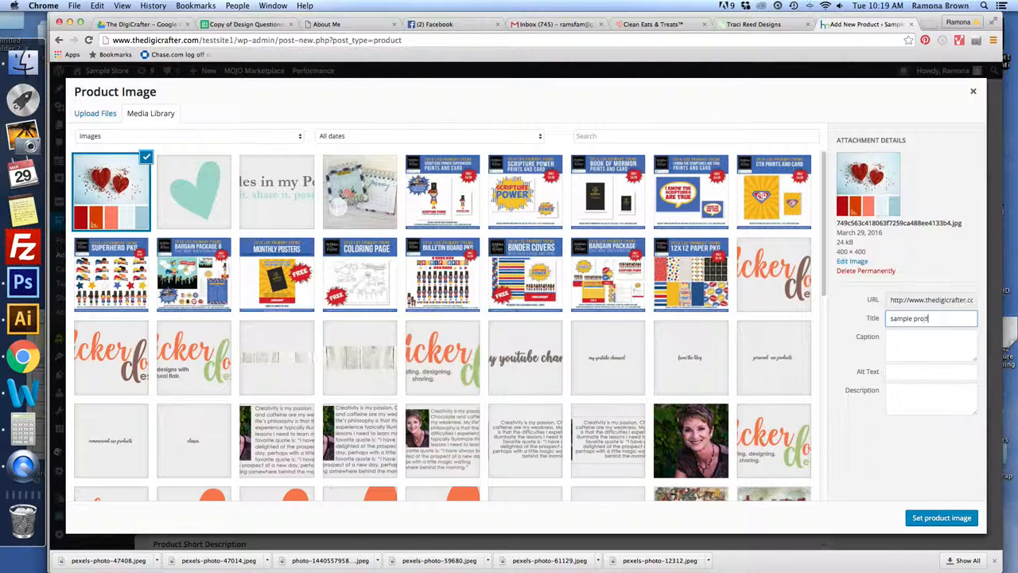
{"action": "key", "text": "Tab"}
{"action": "key", "text": "Tab"}
{"action": "type", "text": "sa"}
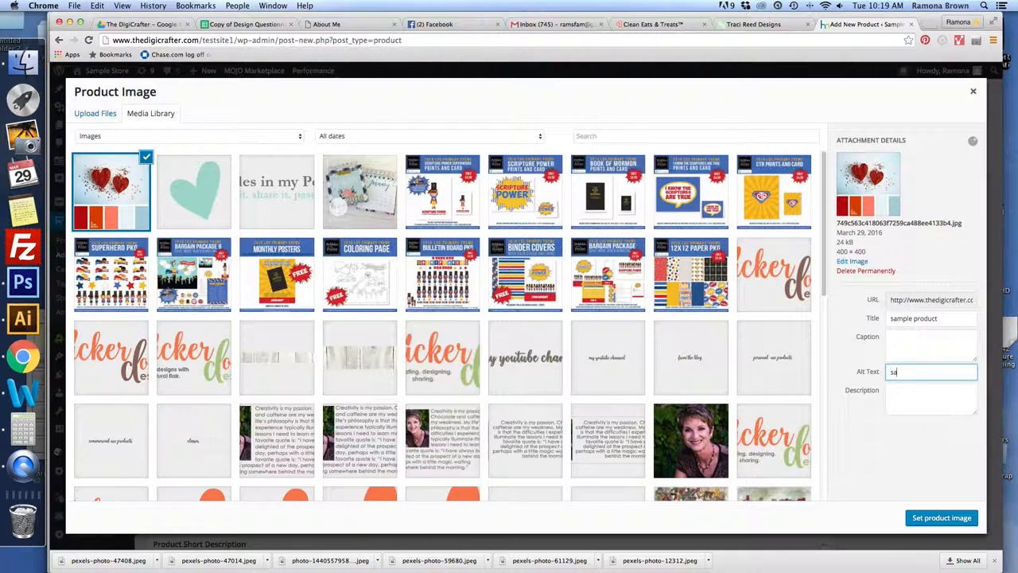
{"action": "type", "text": "mple product"}
- Enter "sample pro" as the hearts image's description and set the image as the product image
{"action": "key", "text": "Tab"}
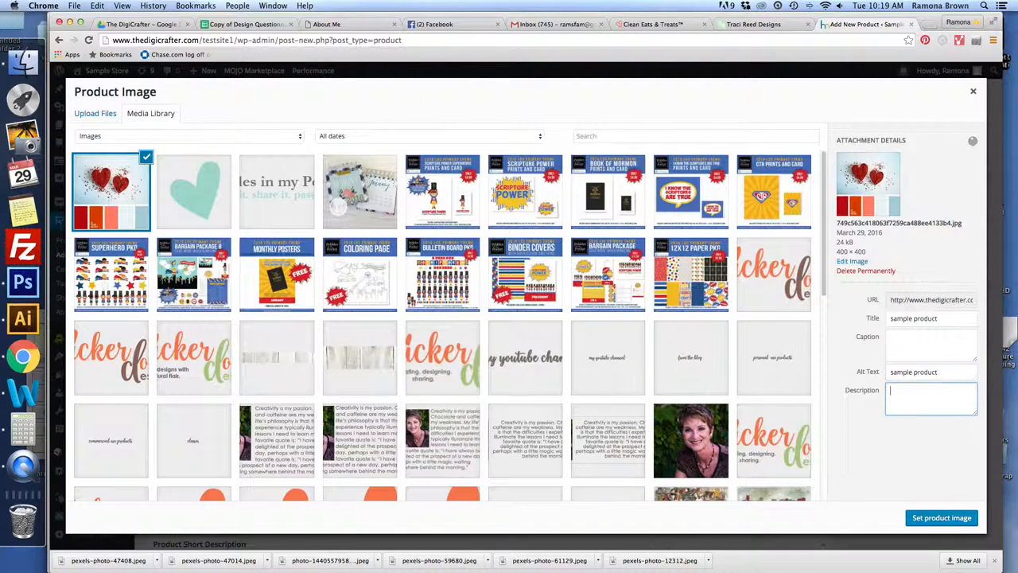
{"action": "type", "text": "samep"}
{"action": "key", "text": "BackSpace"}
{"action": "key", "text": "BackSpace"}
{"action": "type", "text": "ple pro"}
{"action": "left_click", "coordinate": [927, 523]}
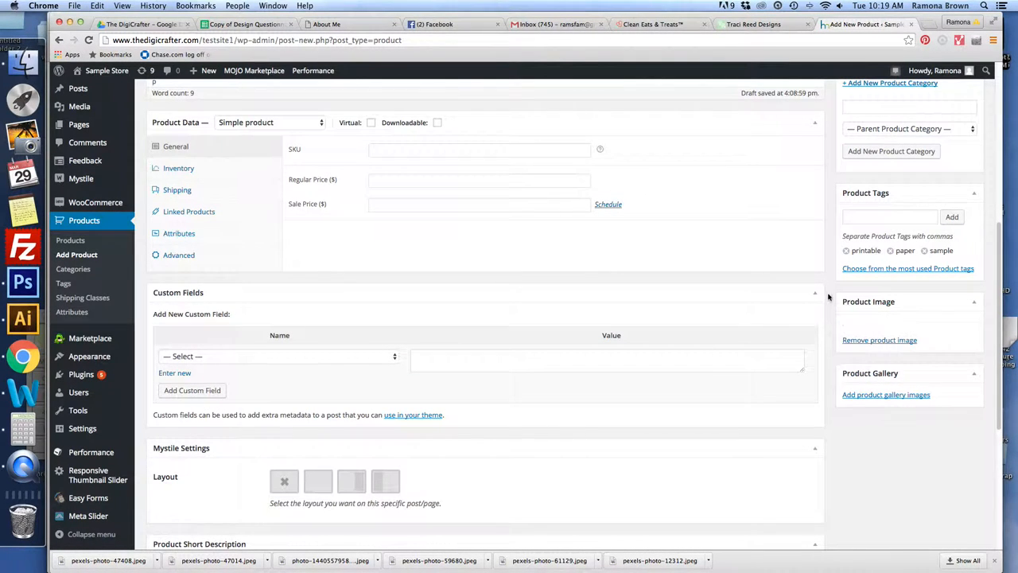
- Check the assigned product image and choose Simple product as the product type in the product data
{"action": "scroll", "coordinate": [804, 477], "scroll_direction": "down", "scroll_amount": 1}
{"action": "scroll", "coordinate": [768, 418], "scroll_direction": "down", "scroll_amount": 5}
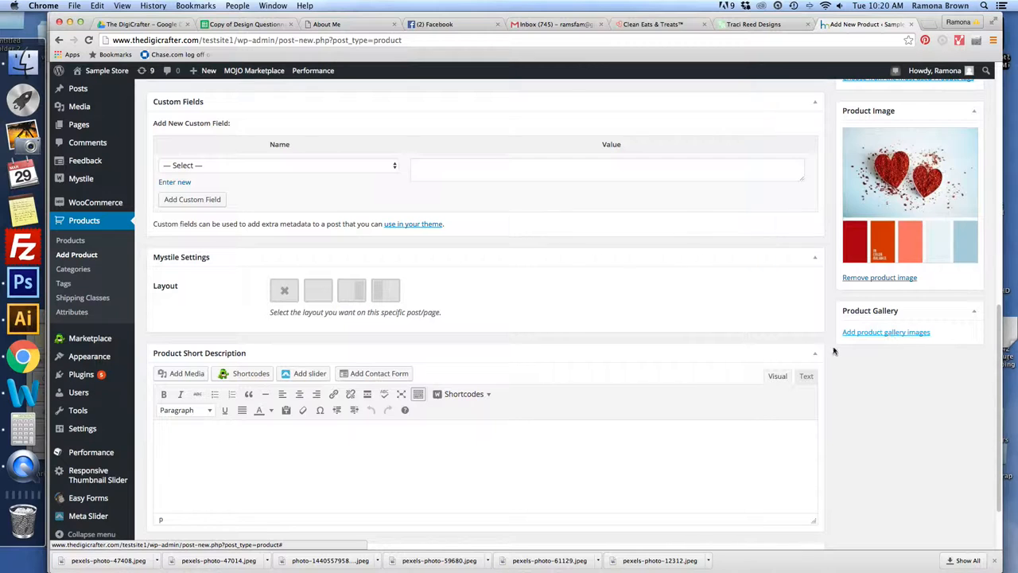
{"action": "scroll", "coordinate": [639, 359], "scroll_direction": "up", "scroll_amount": 2}
{"action": "scroll", "coordinate": [639, 359], "scroll_direction": "up", "scroll_amount": 3}
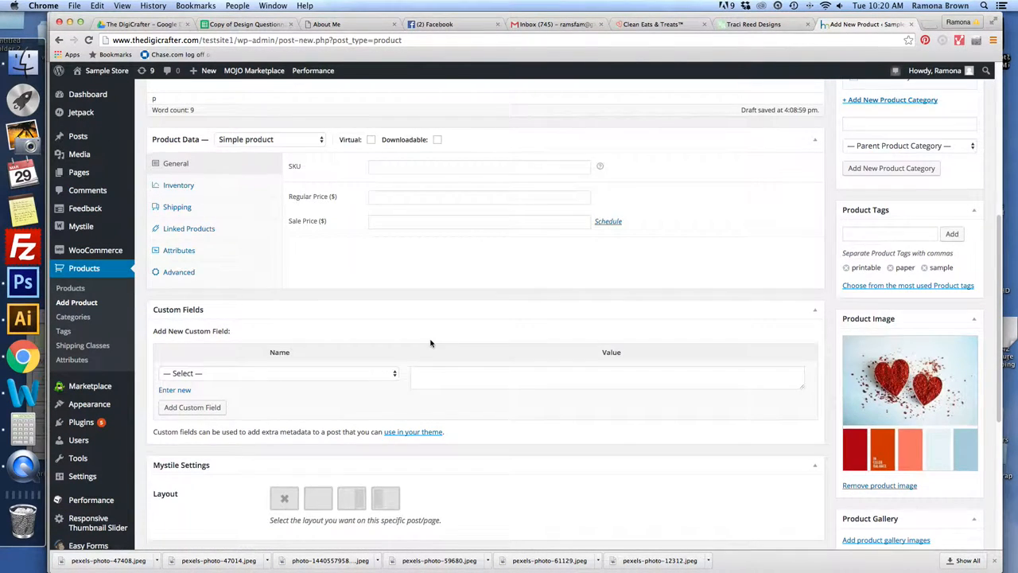
{"action": "scroll", "coordinate": [430, 343], "scroll_direction": "up", "scroll_amount": 2}
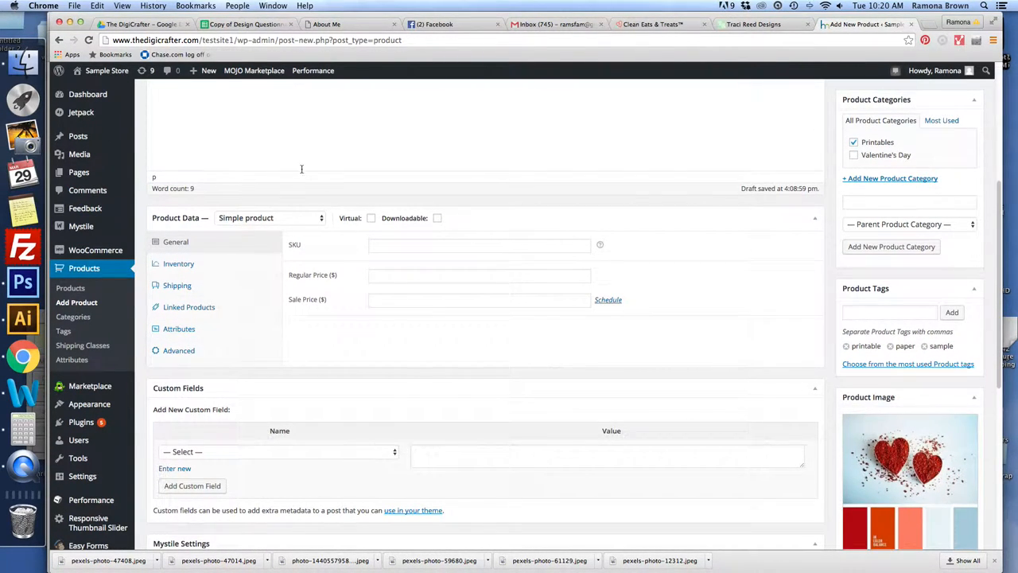
{"action": "left_click", "coordinate": [318, 219]}
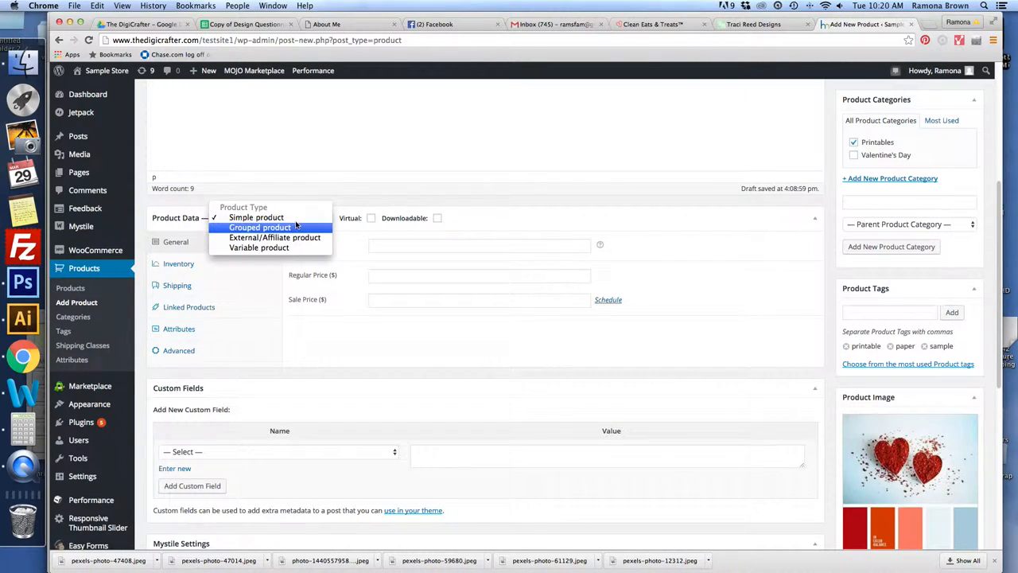
{"action": "left_click", "coordinate": [291, 217]}
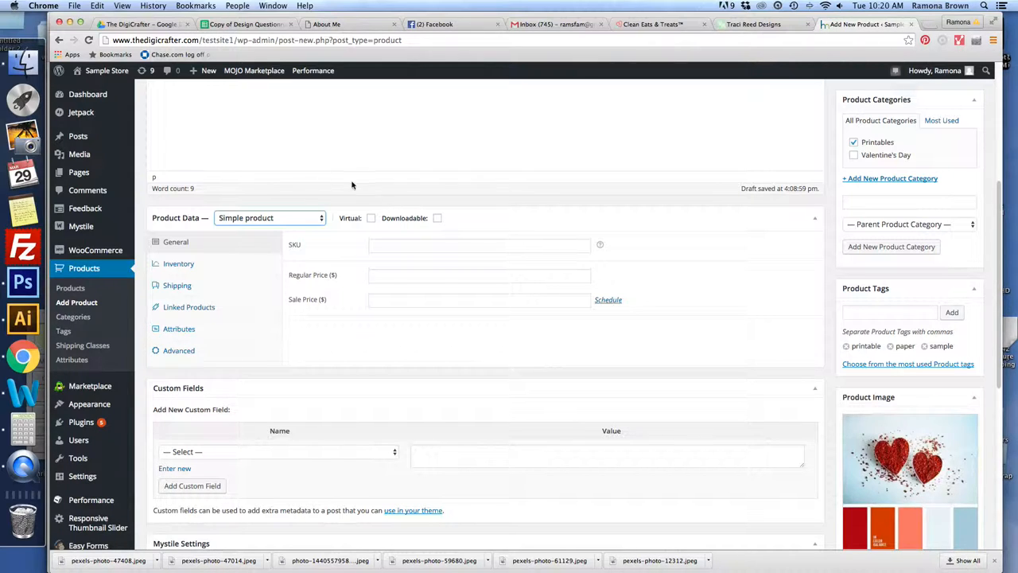
- Mark the product as virtual and downloadable, and enter spl_1 as its SKU
{"action": "left_click", "coordinate": [371, 218]}
{"action": "left_click", "coordinate": [437, 218]}
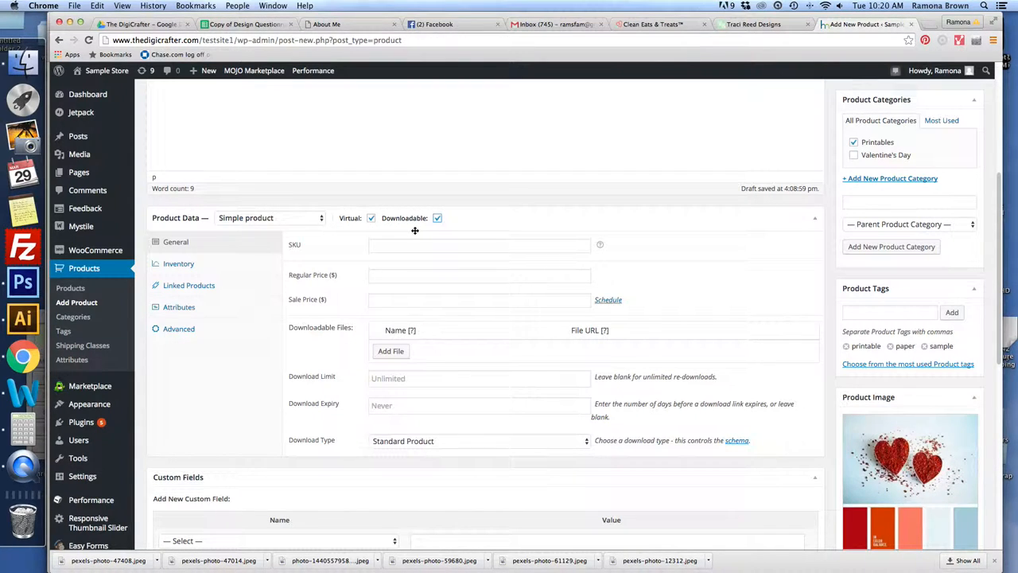
{"action": "left_click", "coordinate": [432, 247]}
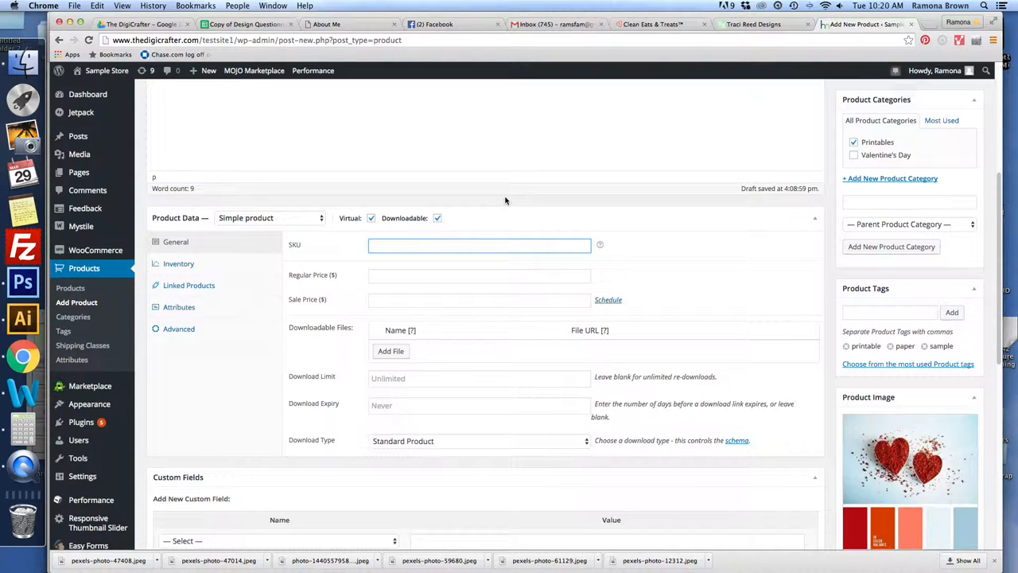
{"action": "type", "text": "S"}
- Set the product's regular price to 5.00 and its sale price to 3.00
{"action": "left_click", "coordinate": [412, 275]}
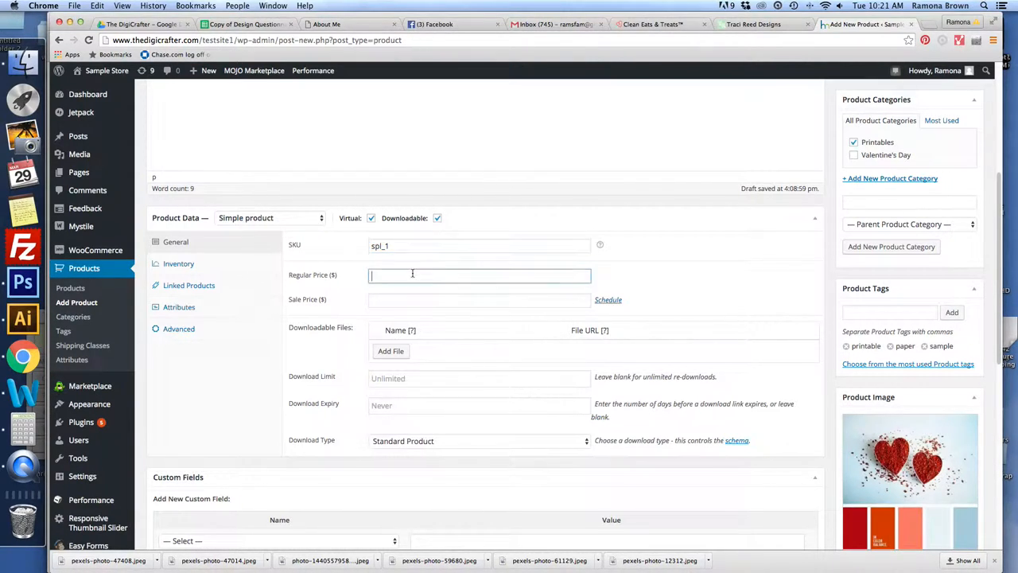
{"action": "type", "text": "5.00"}
{"action": "scroll", "coordinate": [703, 280], "scroll_direction": "down", "scroll_amount": 1}
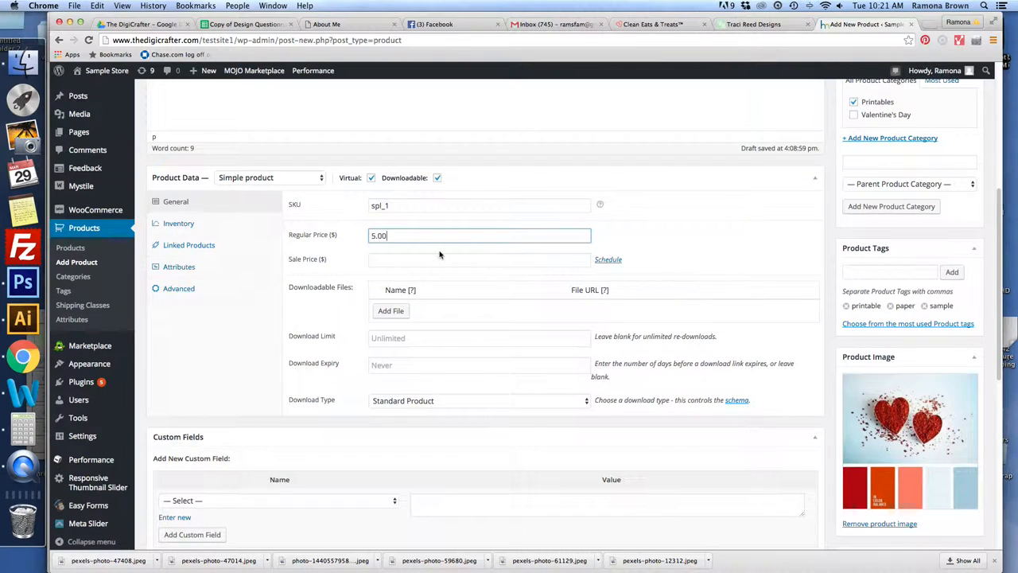
{"action": "left_click", "coordinate": [665, 245]}
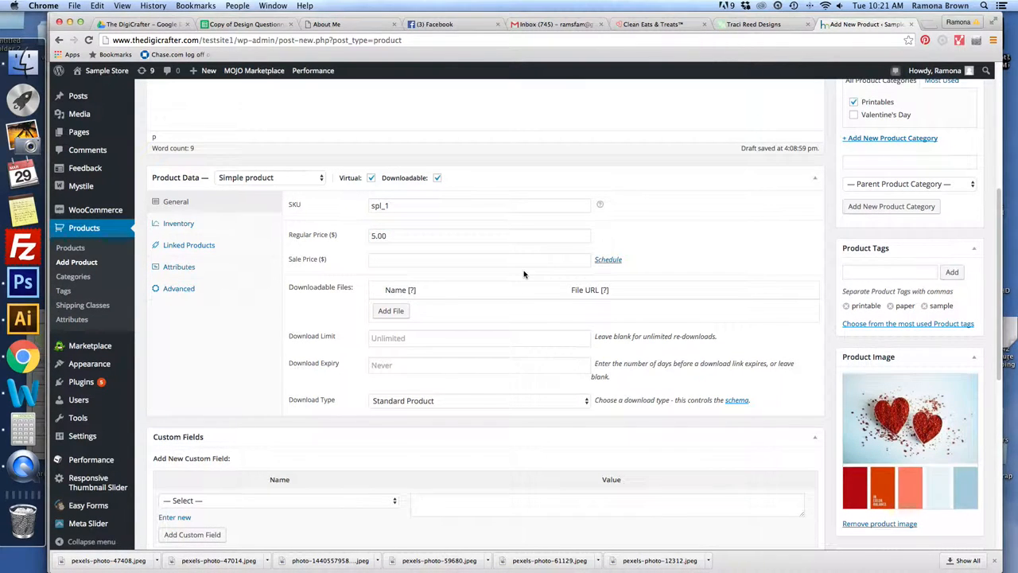
{"action": "left_click", "coordinate": [380, 262]}
{"action": "type", "text": "3.00"}
{"action": "left_click", "coordinate": [673, 257]}
{"action": "scroll", "coordinate": [692, 244], "scroll_direction": "down", "scroll_amount": 1}
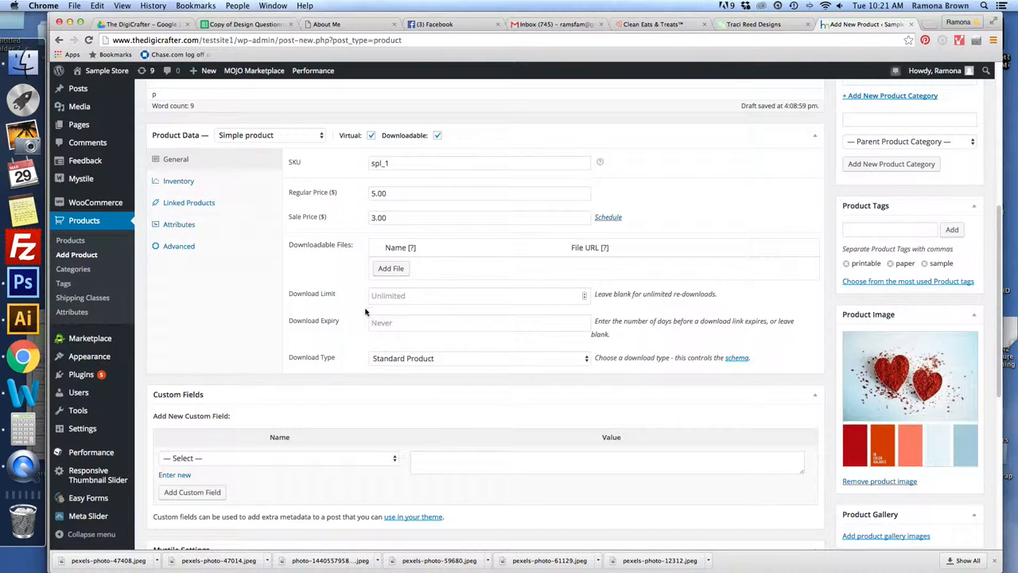
- Turn off both the Downloadable and the Virtual option for the product
{"action": "left_click", "coordinate": [438, 135]}
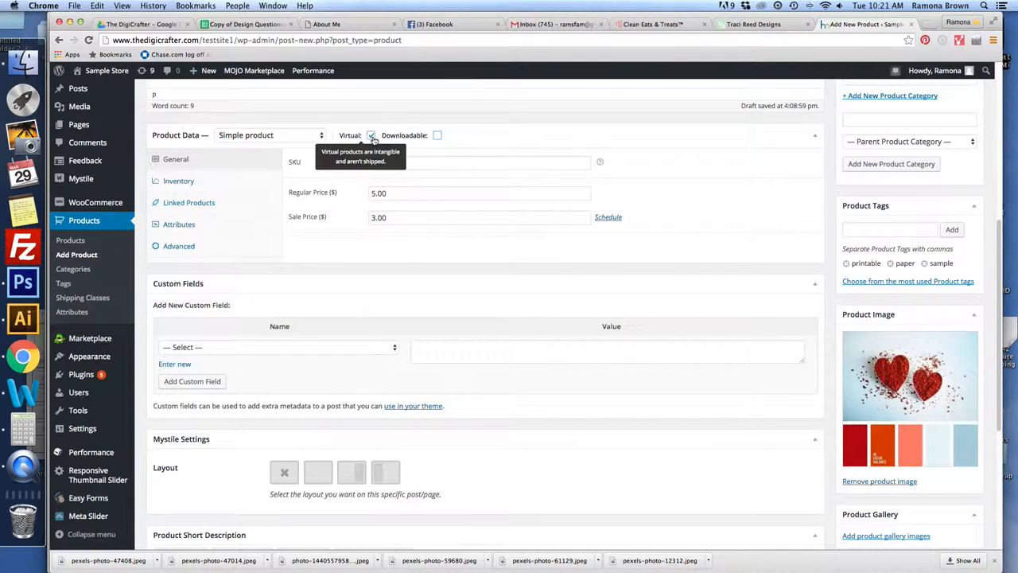
{"action": "left_click", "coordinate": [371, 136]}
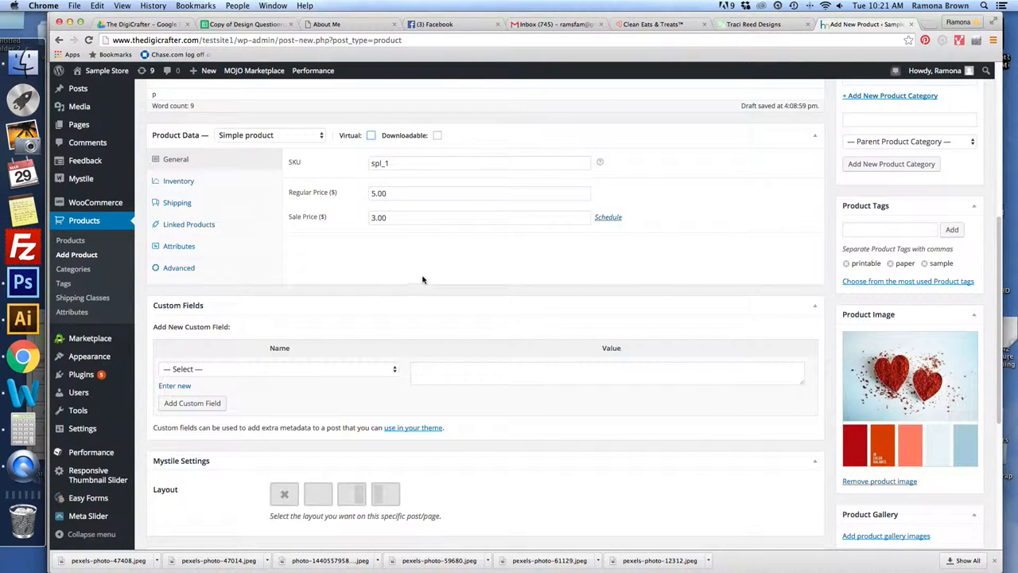
{"action": "scroll", "coordinate": [426, 267], "scroll_direction": "down", "scroll_amount": 1}
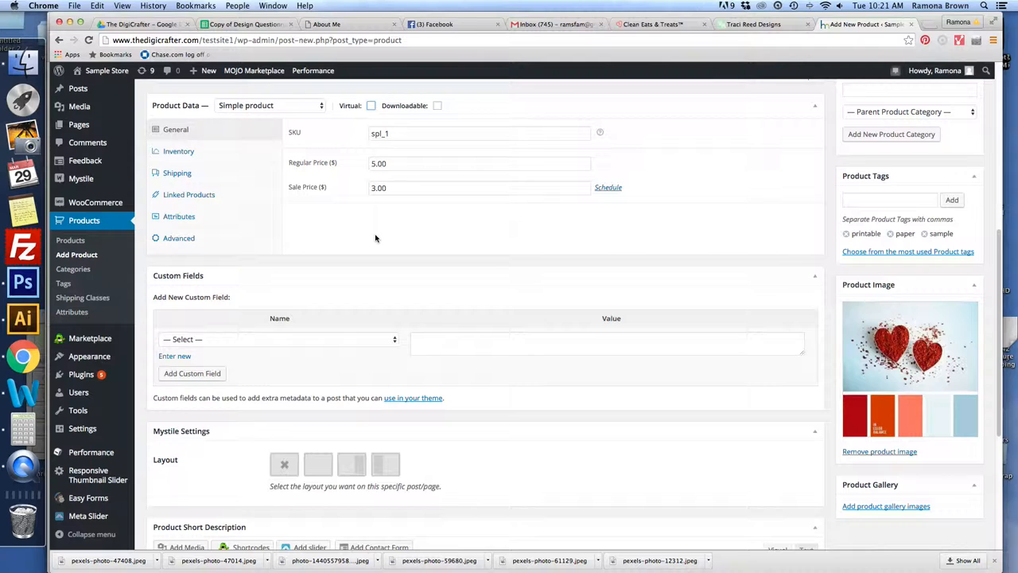
- Keep the stock status at In stock, enable stock management at product level and set the stock quantity to 10
{"action": "left_click", "coordinate": [220, 154]}
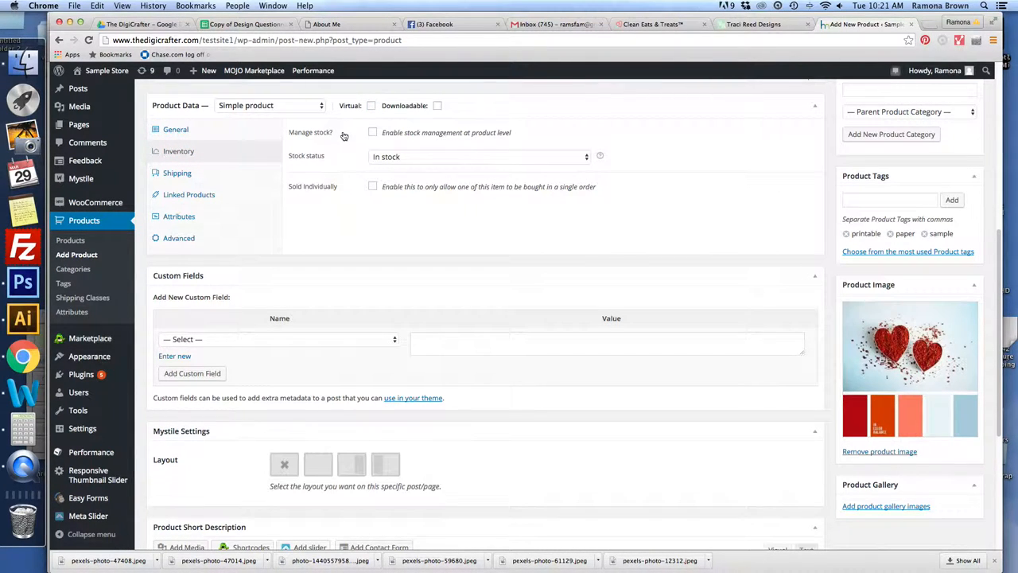
{"action": "left_click", "coordinate": [586, 157]}
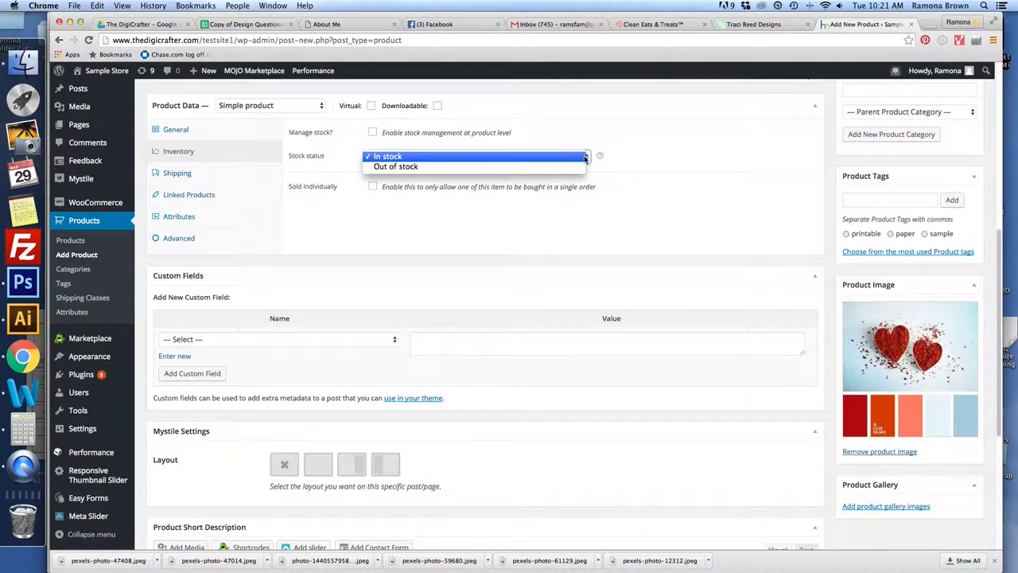
{"action": "left_click", "coordinate": [512, 156]}
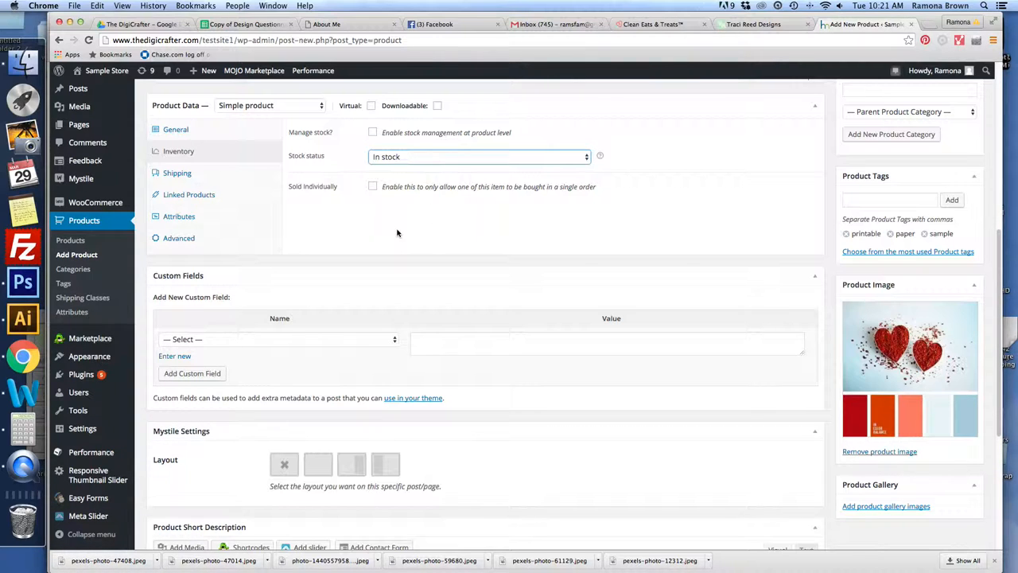
{"action": "left_click", "coordinate": [372, 131]}
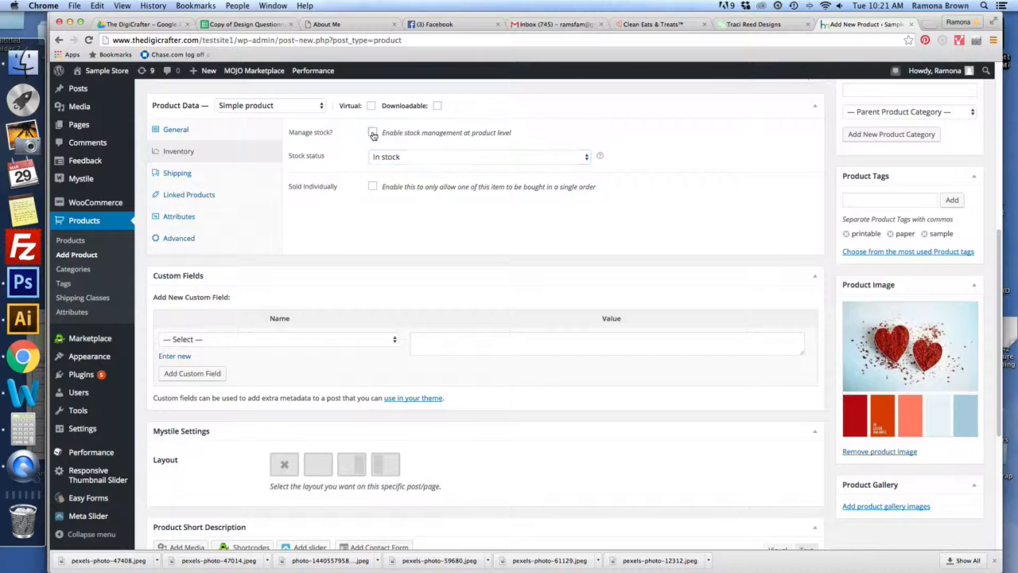
{"action": "double_click", "coordinate": [374, 157]}
{"action": "type", "text": "10"}
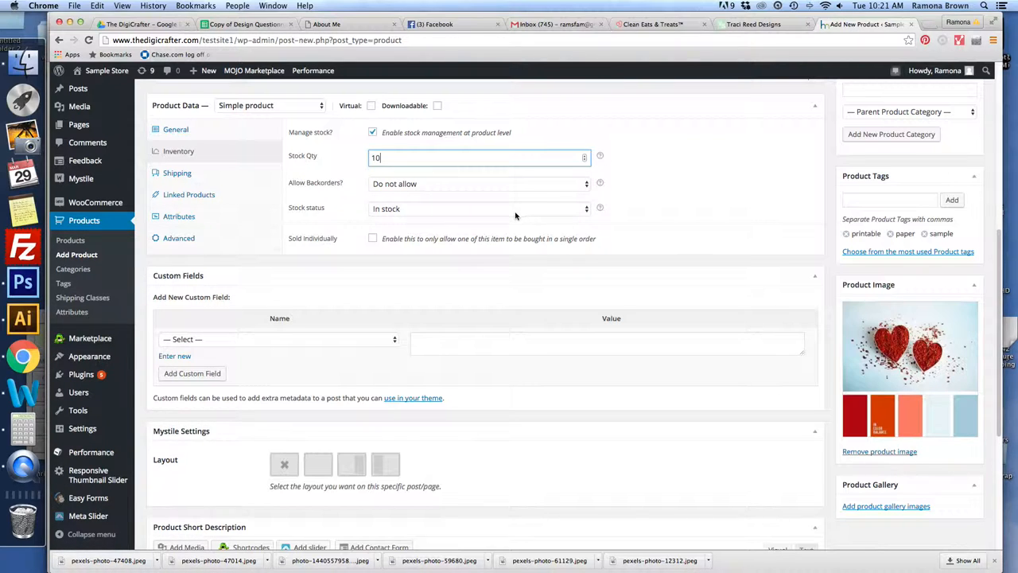
- Review the product's shipping weight, dimensions and shipping class settings, and its up-sell, cross-sell and grouping options
{"action": "left_click", "coordinate": [230, 178]}
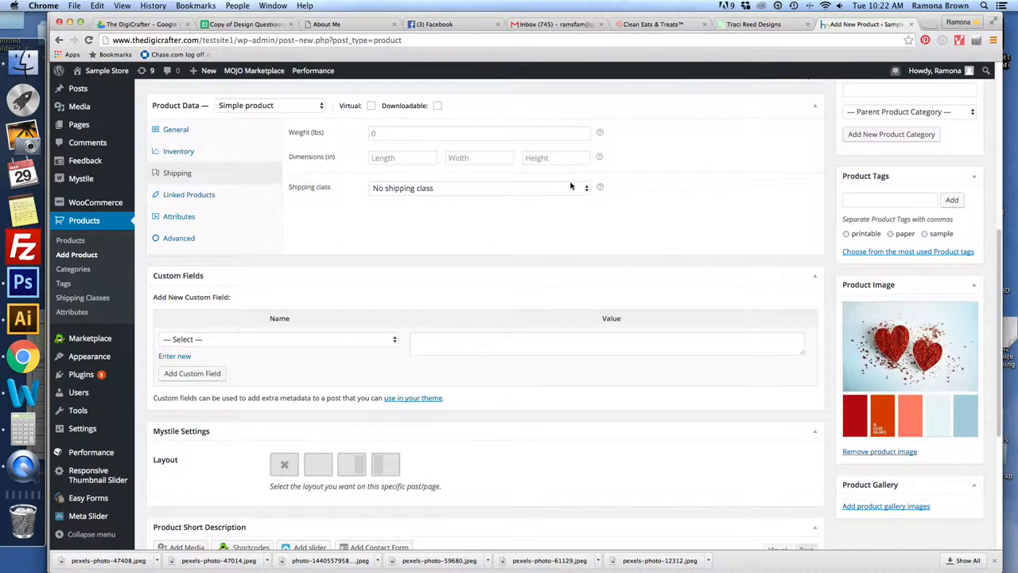
{"action": "left_click", "coordinate": [585, 190]}
{"action": "left_click", "coordinate": [582, 189]}
{"action": "left_click", "coordinate": [382, 134]}
{"action": "key", "text": "Tab"}
{"action": "left_click", "coordinate": [237, 202]}
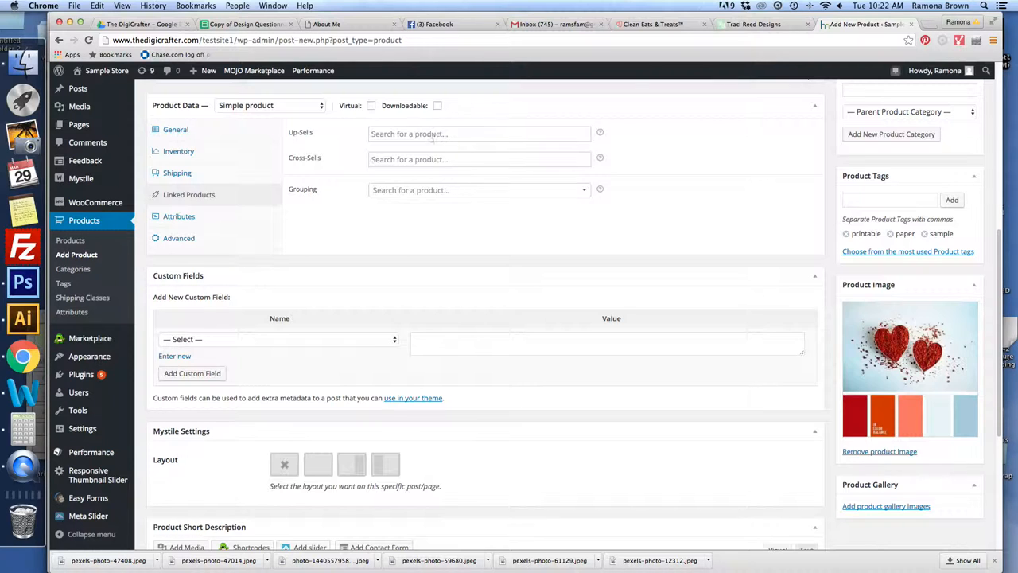
{"action": "left_click", "coordinate": [581, 191]}
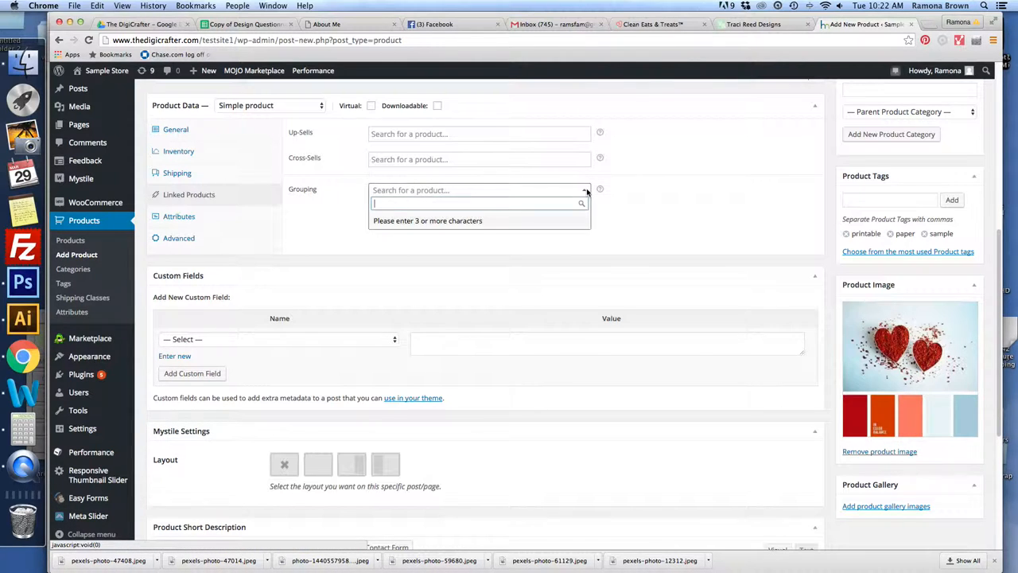
{"action": "left_click", "coordinate": [335, 230]}
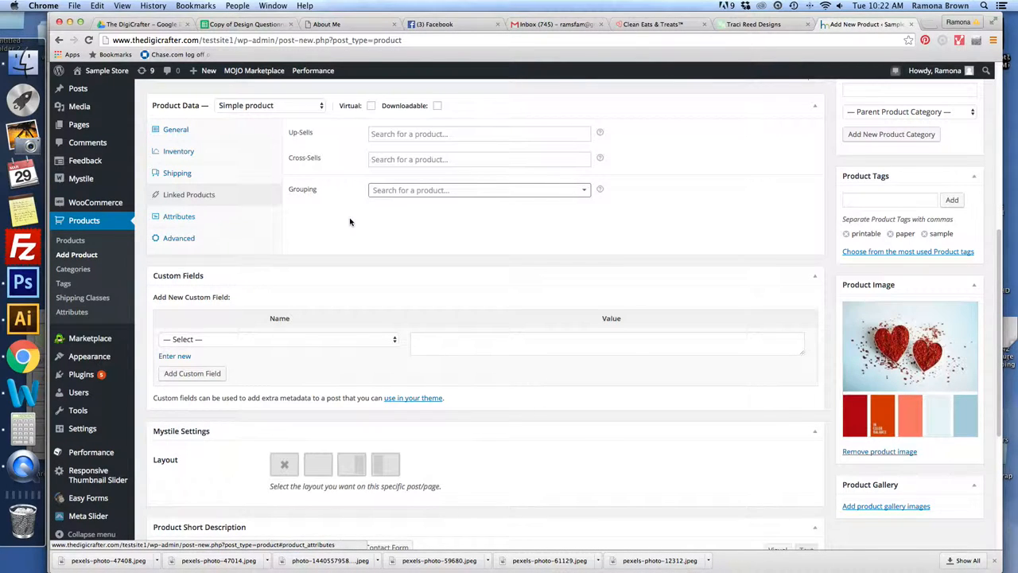
- Enter "Brief description of the product." as the product short description
{"action": "scroll", "coordinate": [393, 262], "scroll_direction": "down", "scroll_amount": 3}
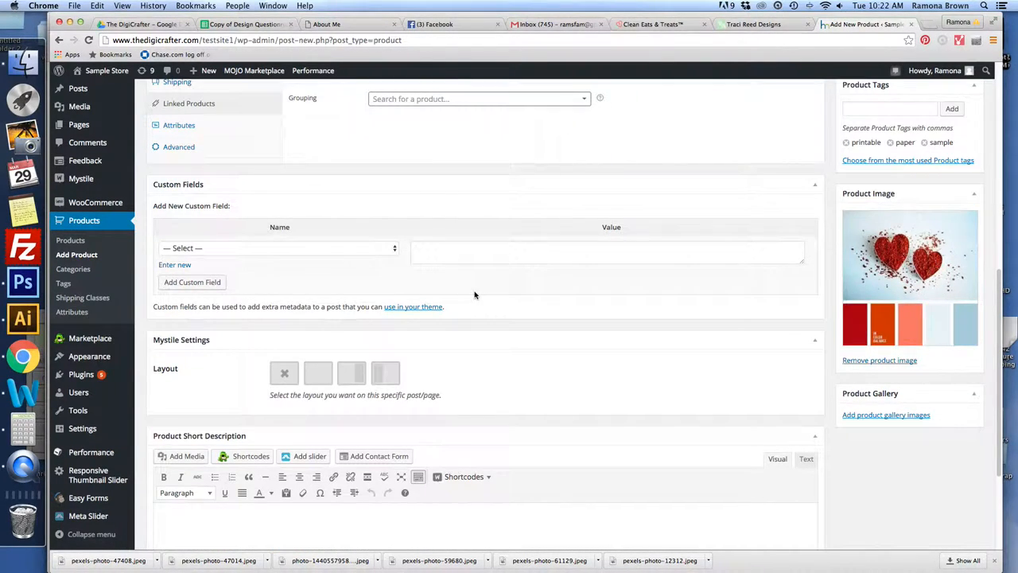
{"action": "scroll", "coordinate": [475, 295], "scroll_direction": "down", "scroll_amount": 2}
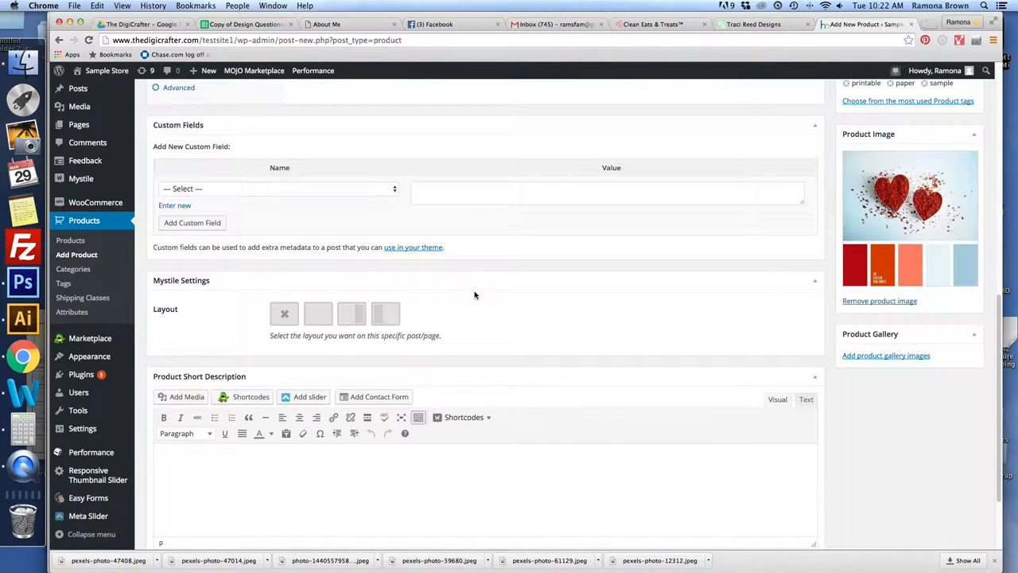
{"action": "scroll", "coordinate": [474, 294], "scroll_direction": "down", "scroll_amount": 4}
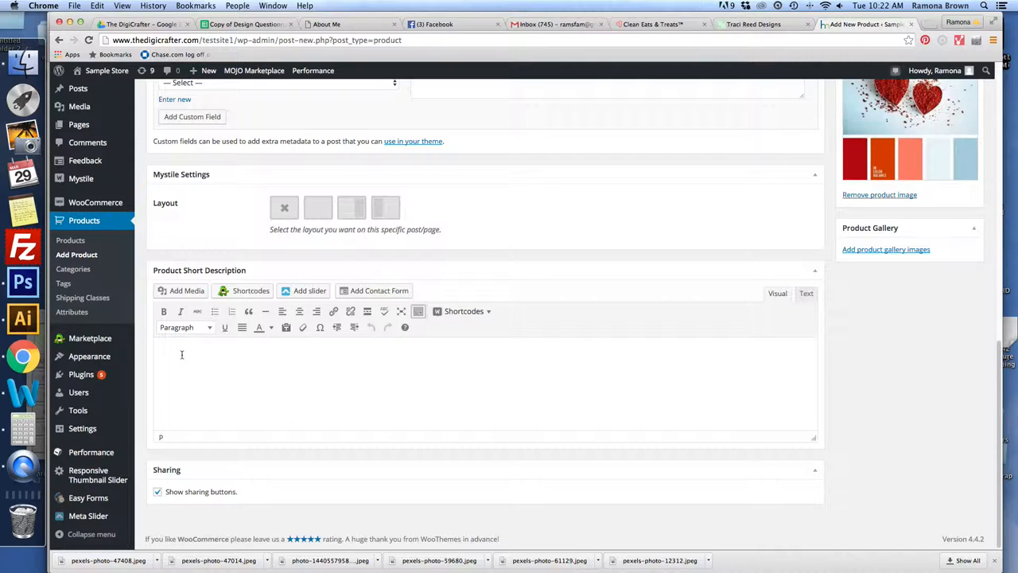
{"action": "type", "text": "Brief desritiption of the rp"}
{"action": "key", "text": "BackSpace"}
{"action": "key", "text": "BackSpace"}
{"action": "type", "text": "product"}
- Publish Sample Product 1 and open its page in the store
{"action": "scroll", "coordinate": [790, 308], "scroll_direction": "up", "scroll_amount": 5}
{"action": "scroll", "coordinate": [764, 308], "scroll_direction": "up", "scroll_amount": 6}
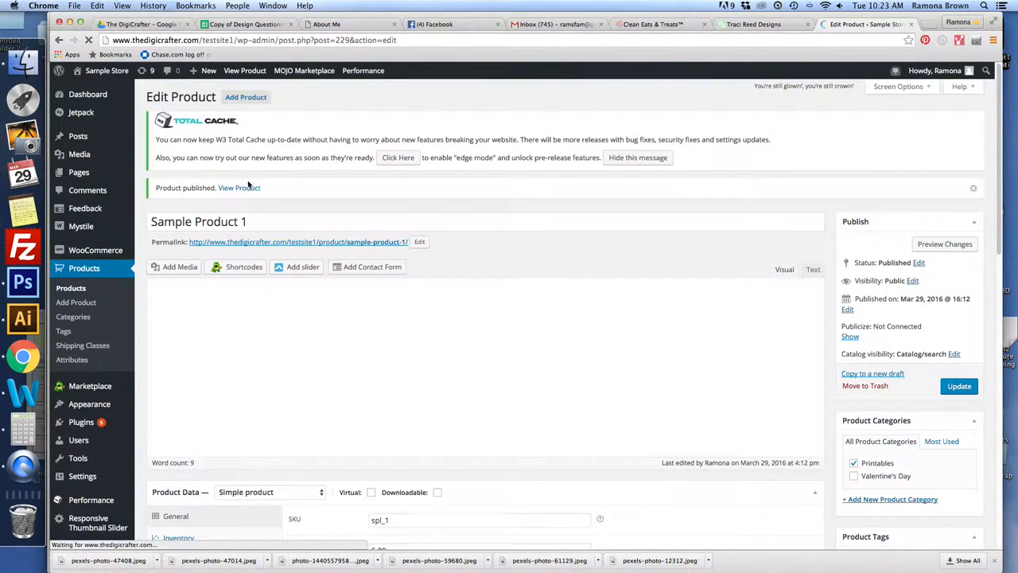
{"action": "left_click", "coordinate": [242, 190]}
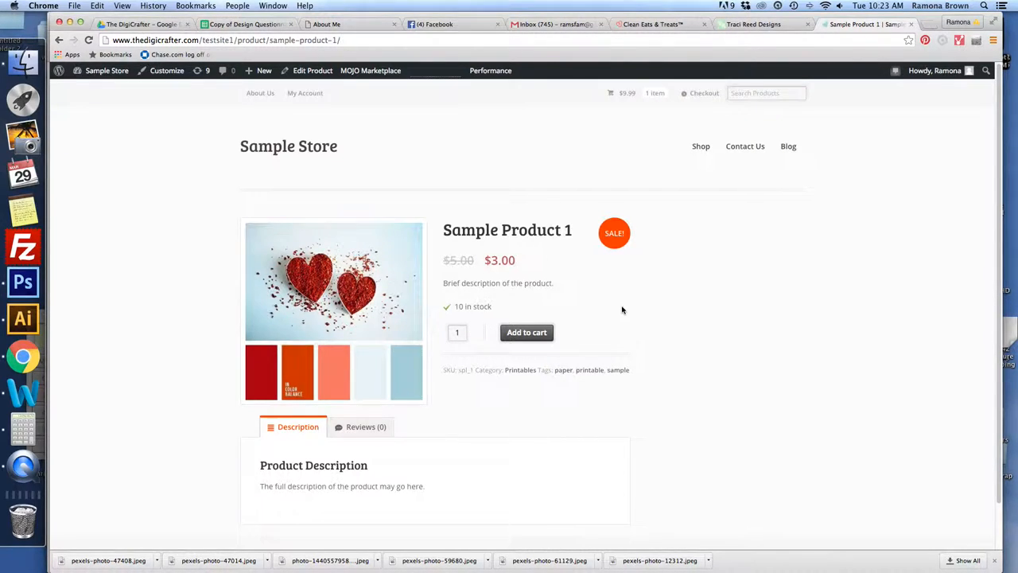
- Check the published product's details on its store page and add one Sample Product 1 to the cart
{"action": "scroll", "coordinate": [620, 310], "scroll_direction": "down", "scroll_amount": 2}
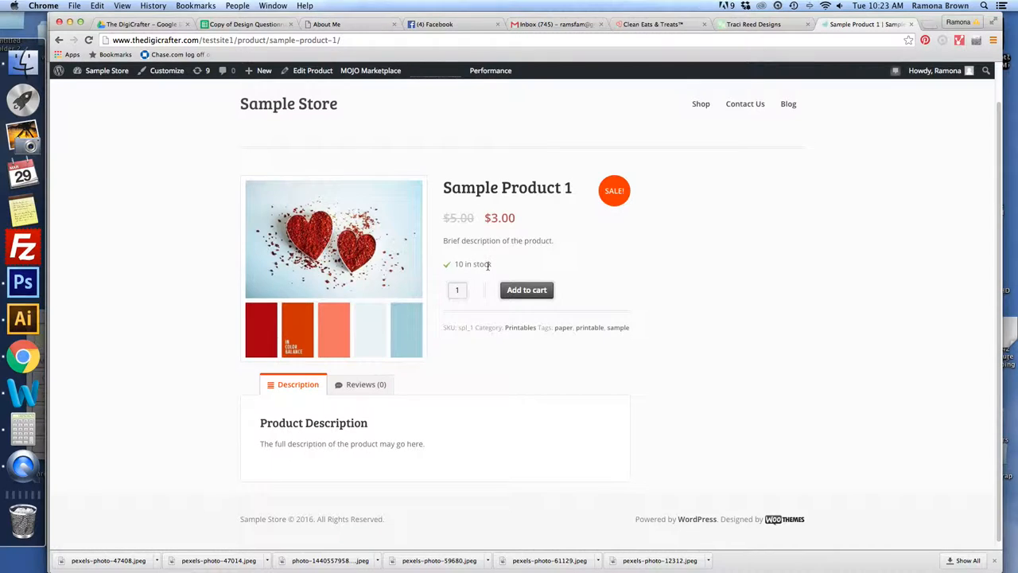
{"action": "scroll", "coordinate": [473, 326], "scroll_direction": "down", "scroll_amount": 1}
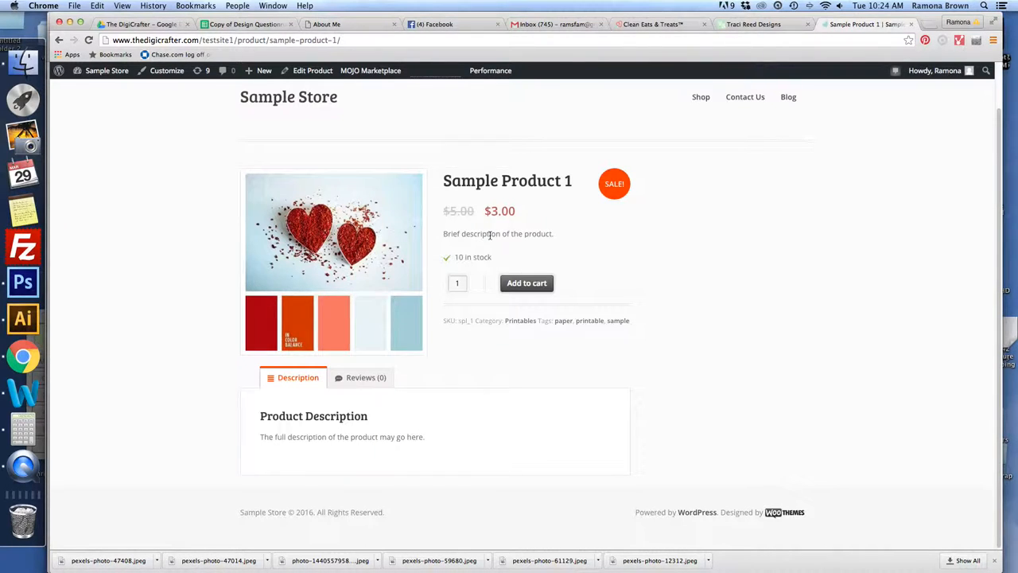
{"action": "left_click", "coordinate": [530, 285]}
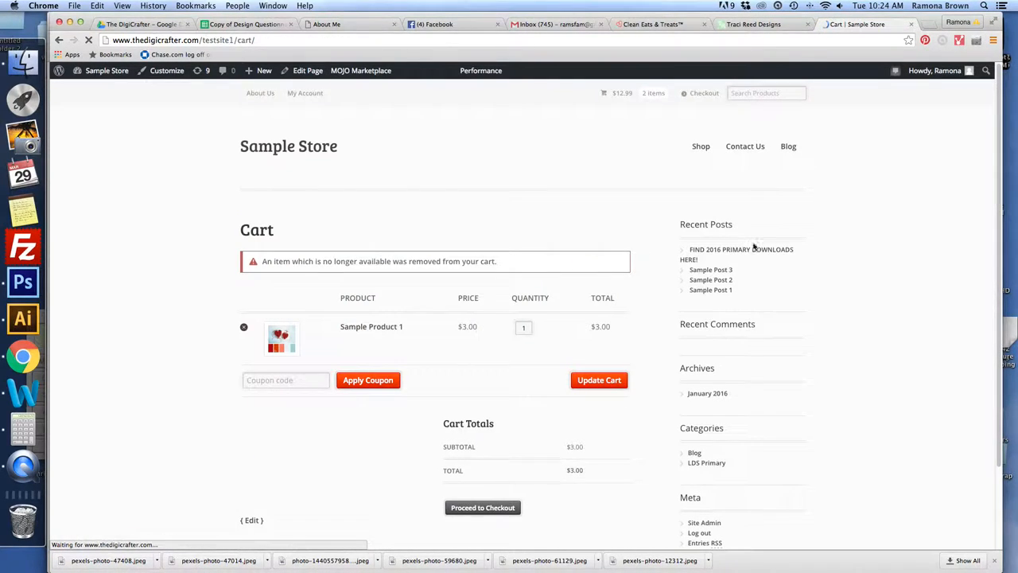
{"action": "scroll", "coordinate": [827, 282], "scroll_direction": "down", "scroll_amount": 3}
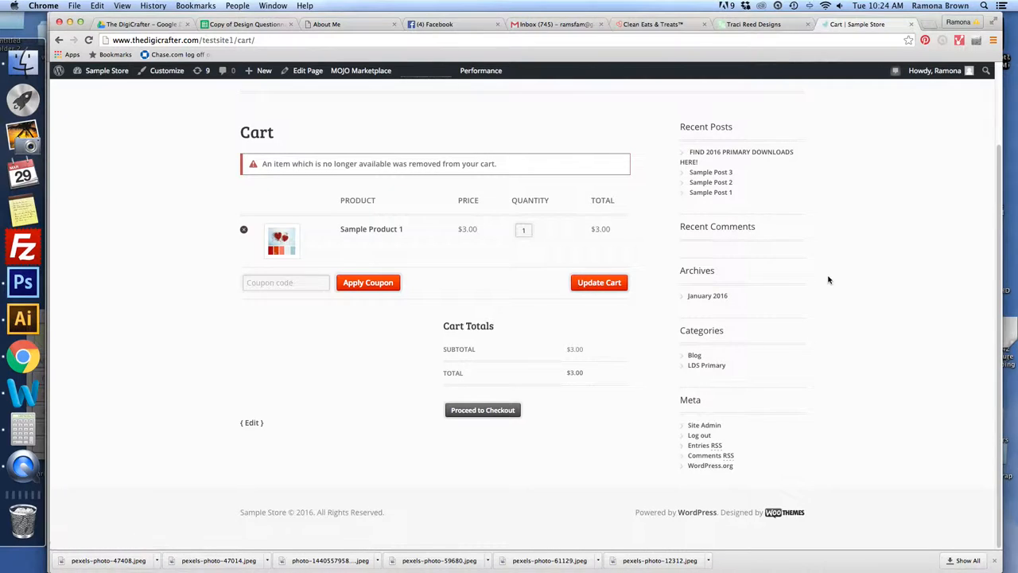